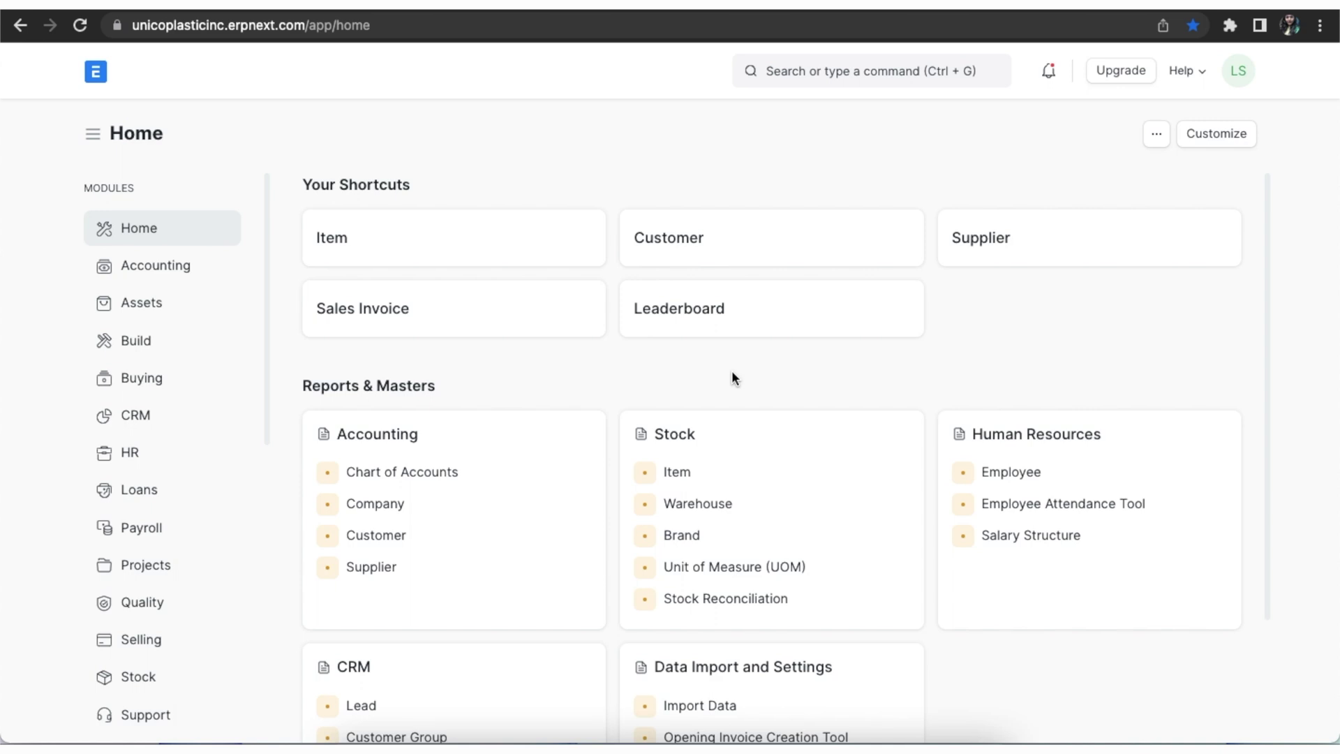
Create a delivery note from Fulher Plastics sales order SAL-ORD-2022-00013.
click(792, 70)
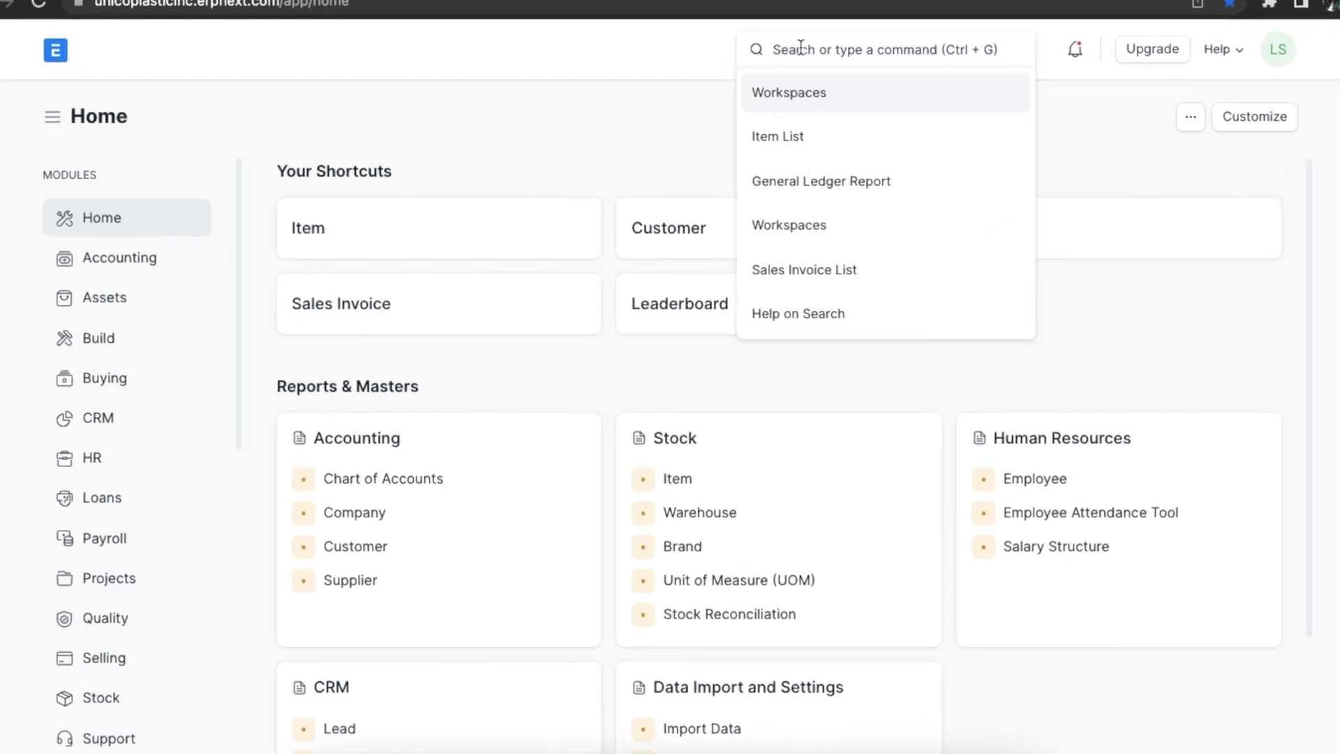
text(sales ord)
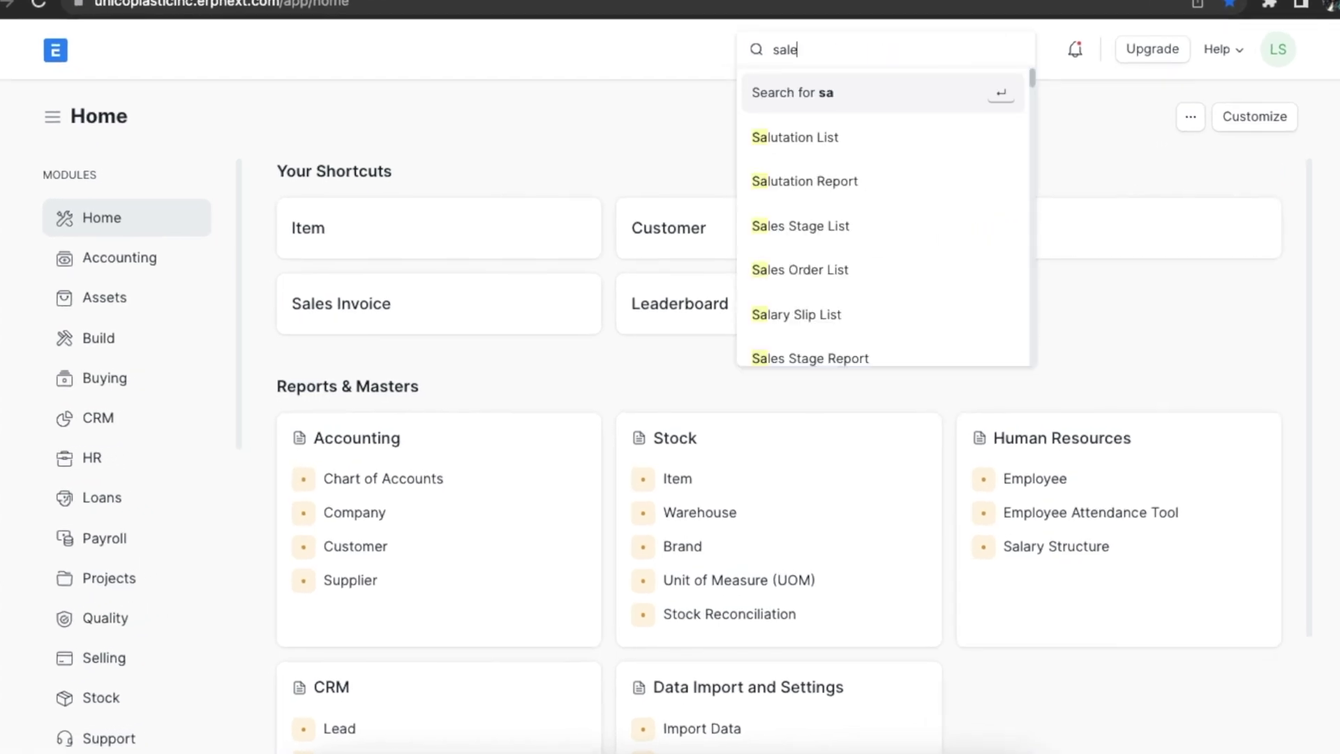
click(803, 141)
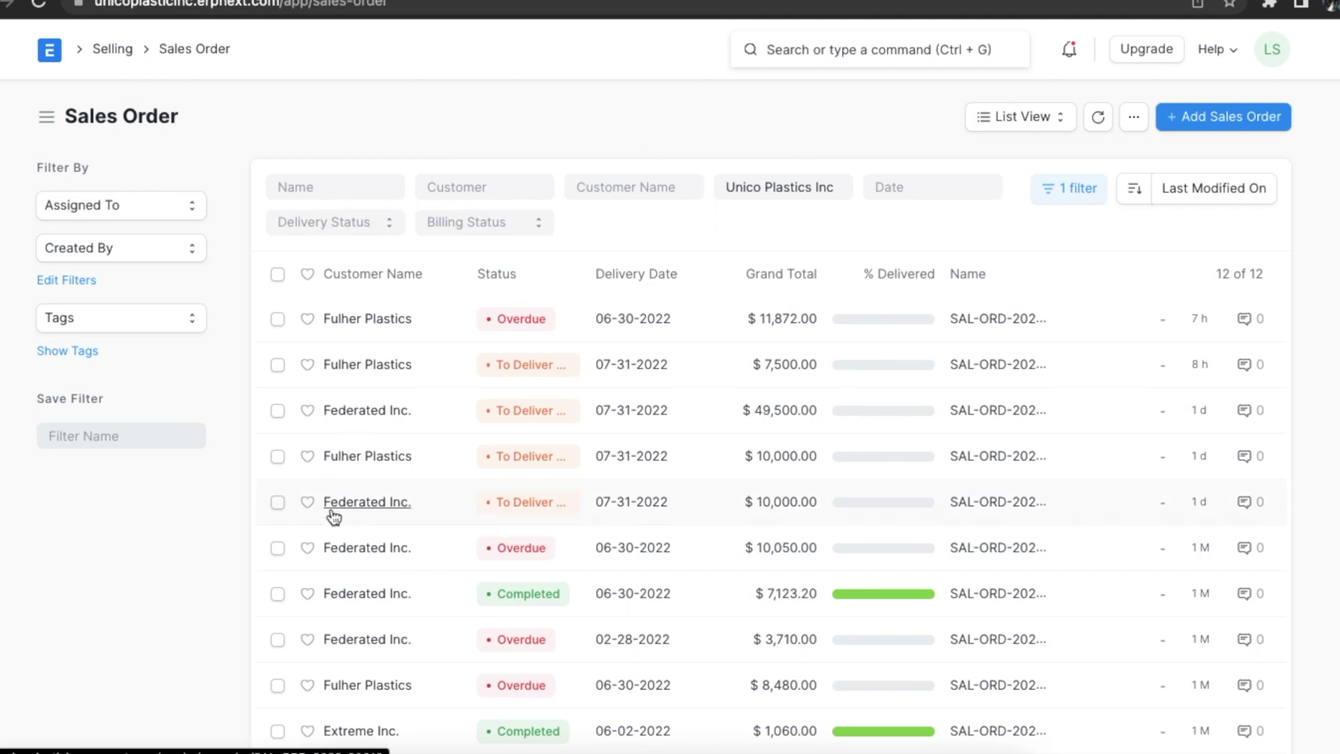
click(393, 369)
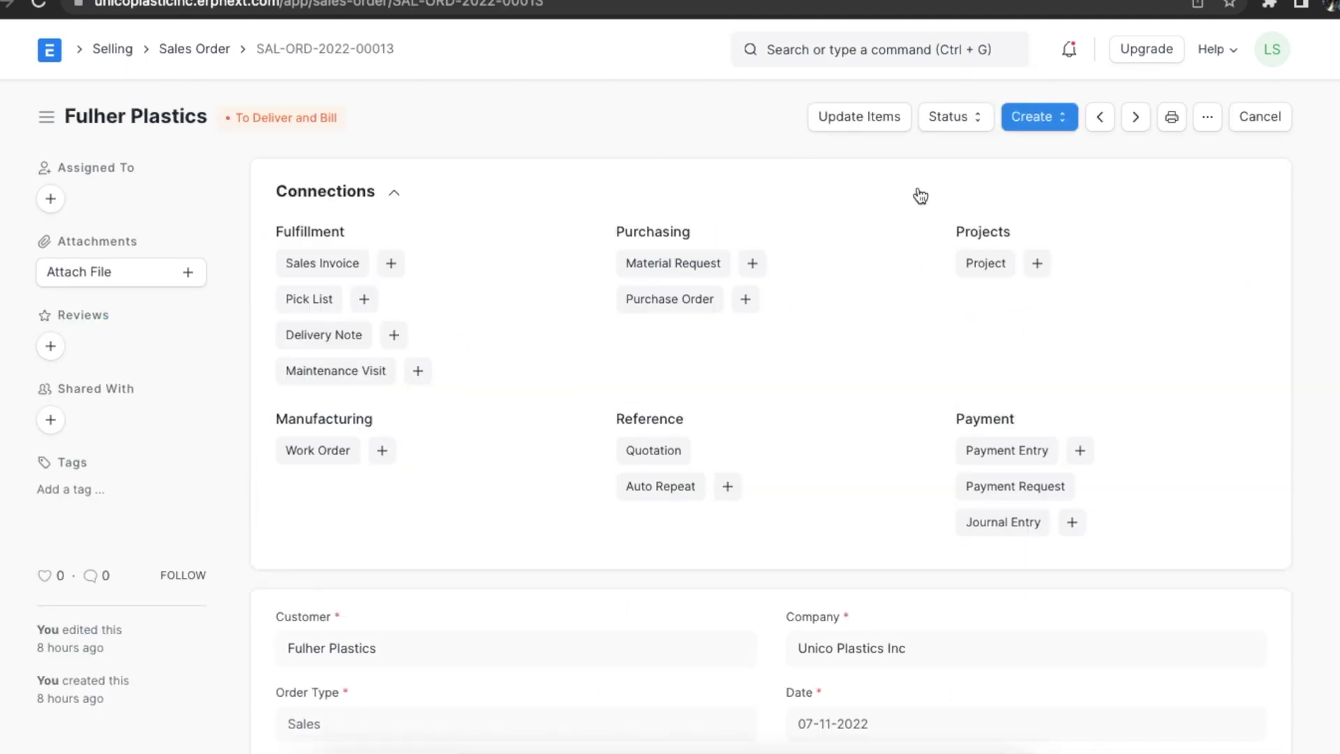
click(1060, 120)
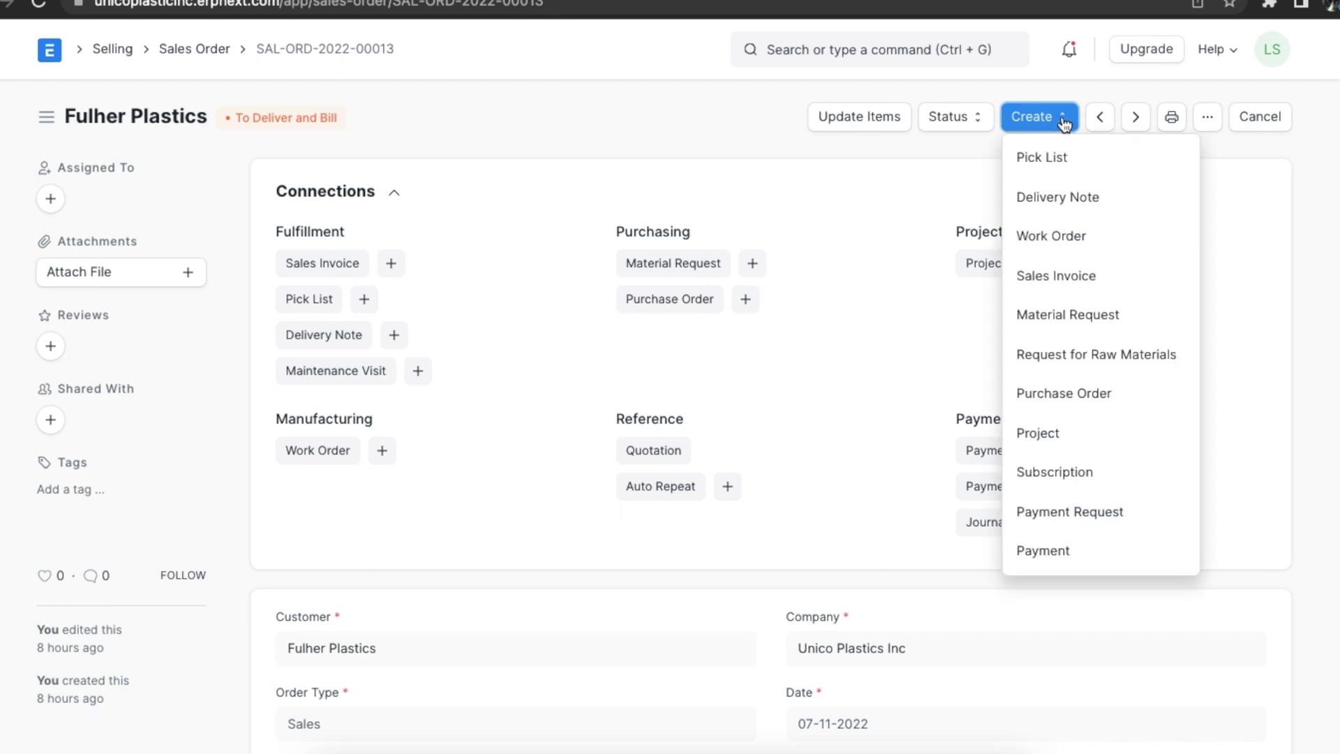
click(1145, 202)
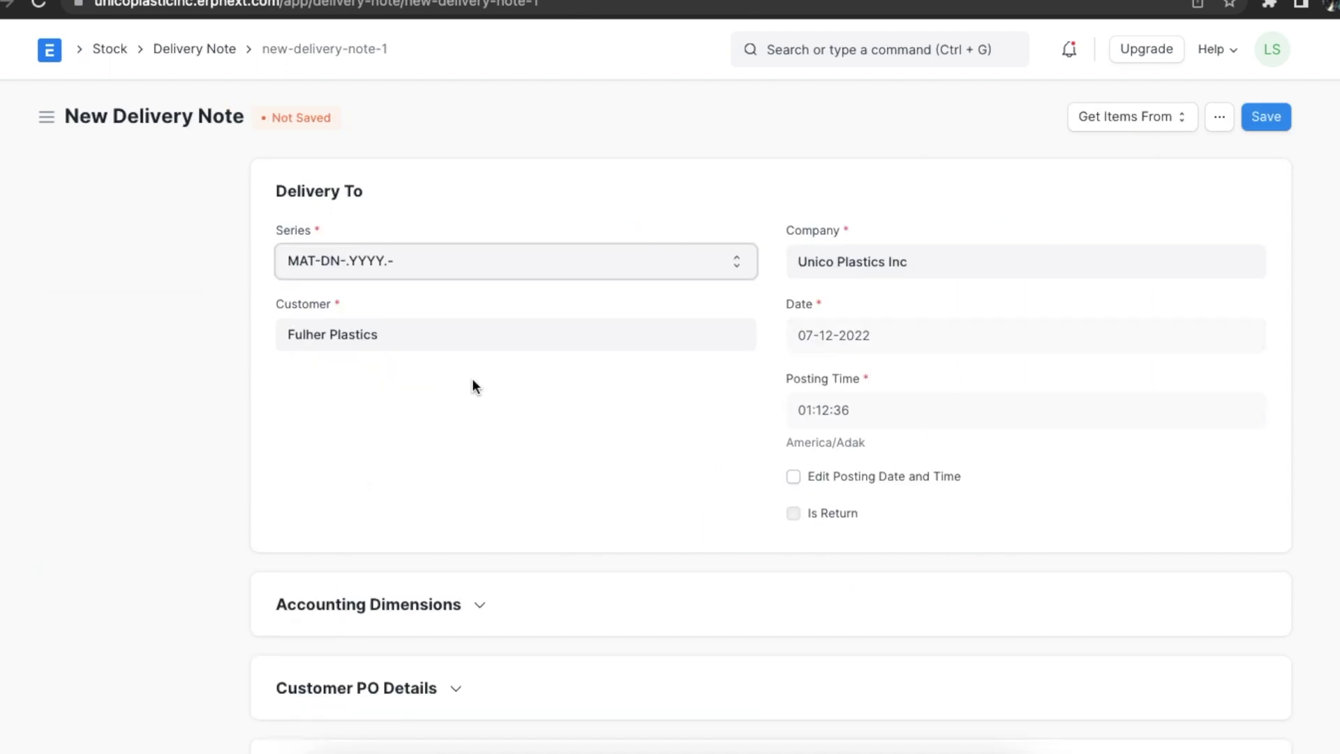
Save and submit delivery note MAT-DN-2022-00027, then search for 'delivery'.
scroll(702, 455, down, 10)
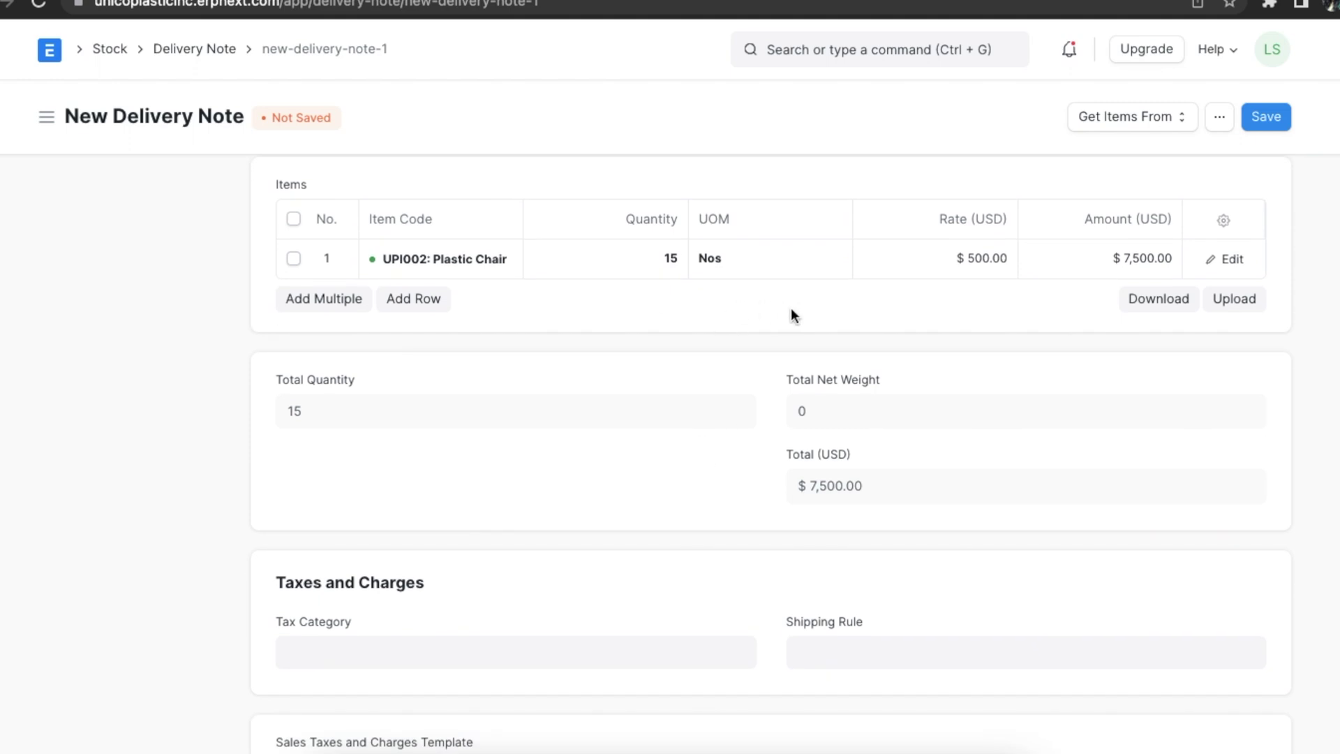
scroll(771, 317, up, 10)
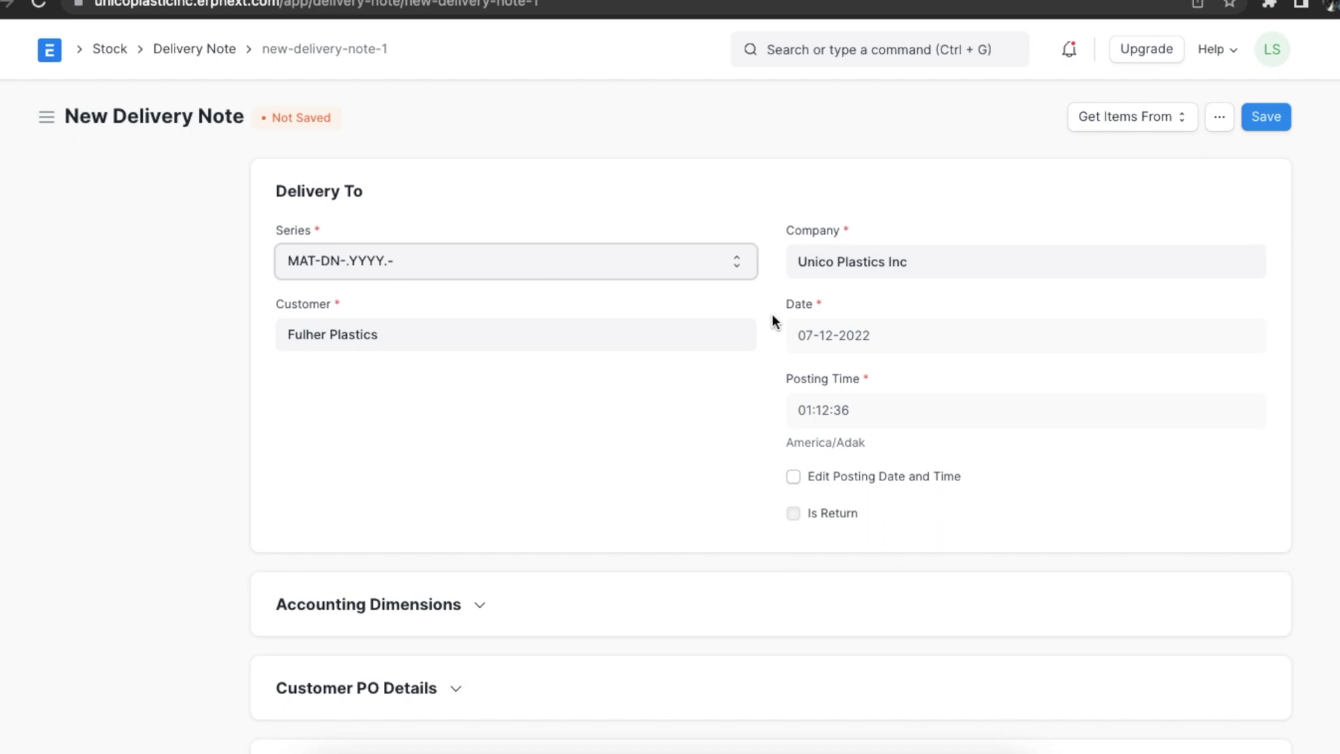
click(1264, 117)
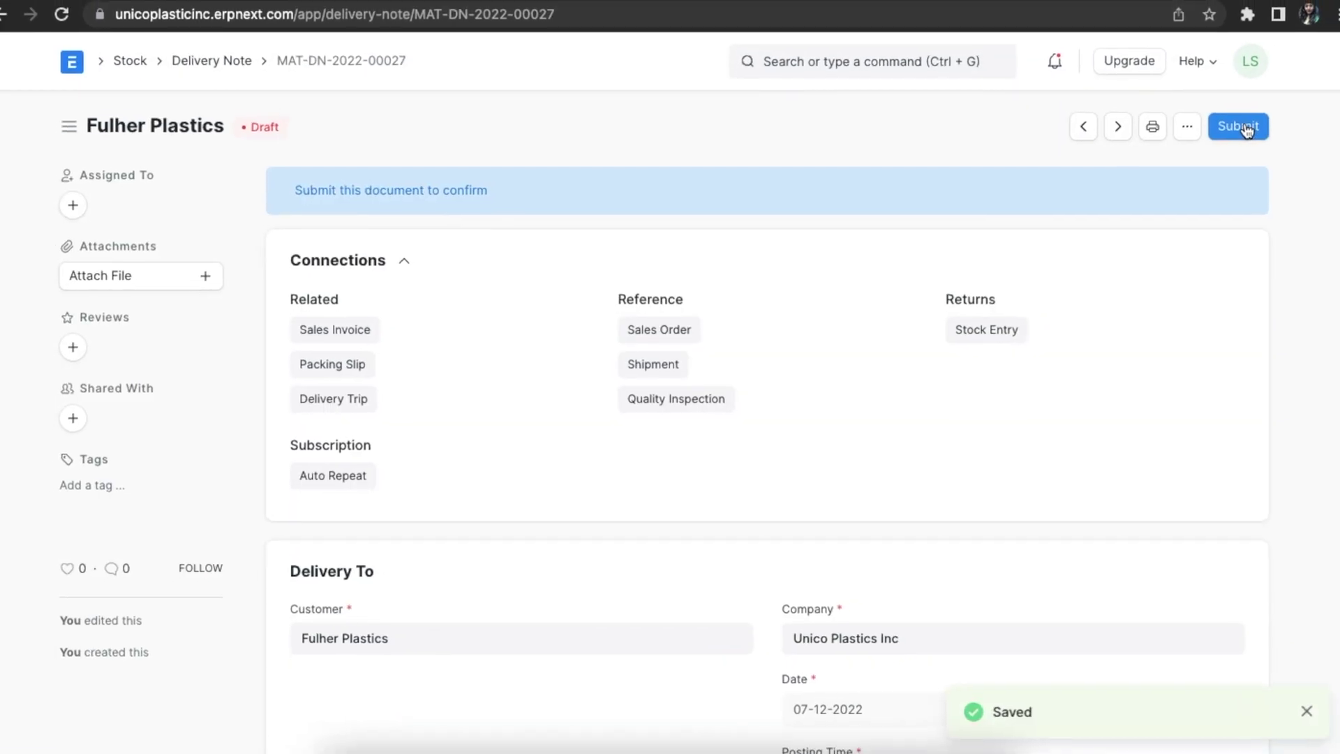
click(1245, 128)
click(904, 193)
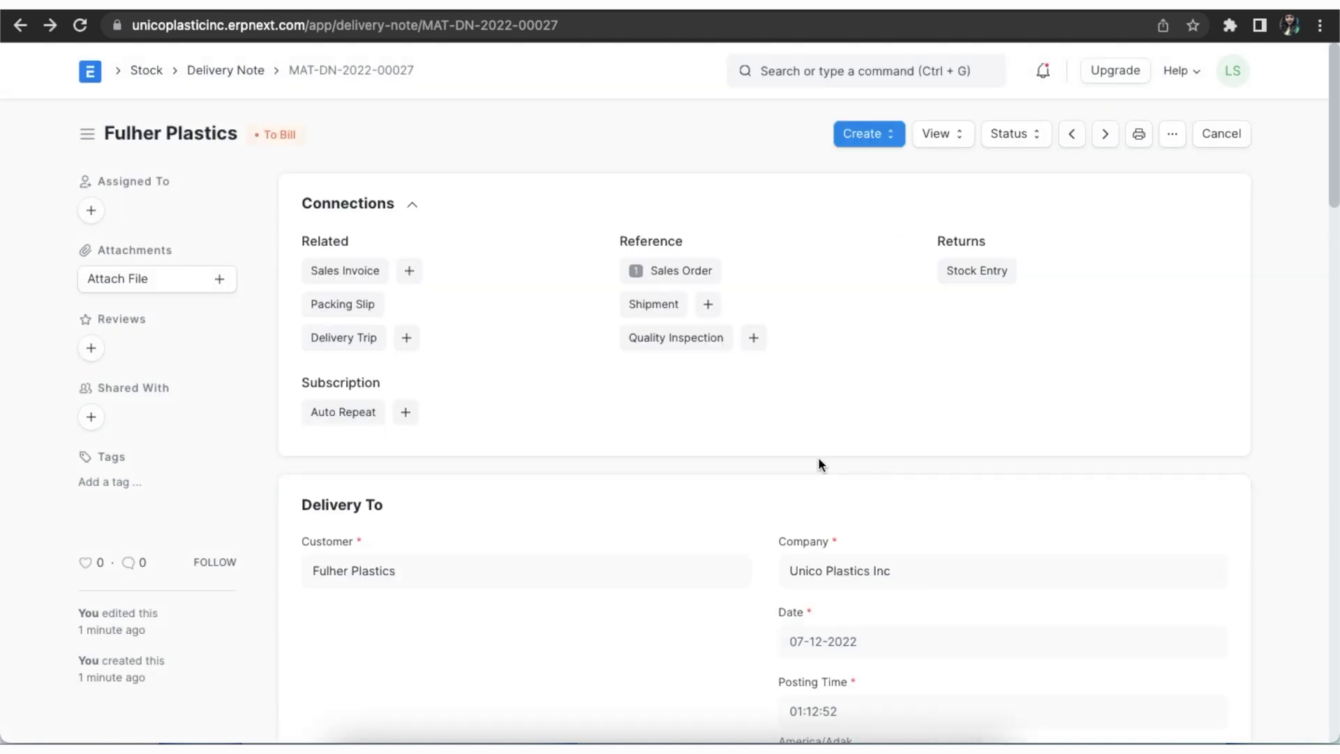
click(783, 63)
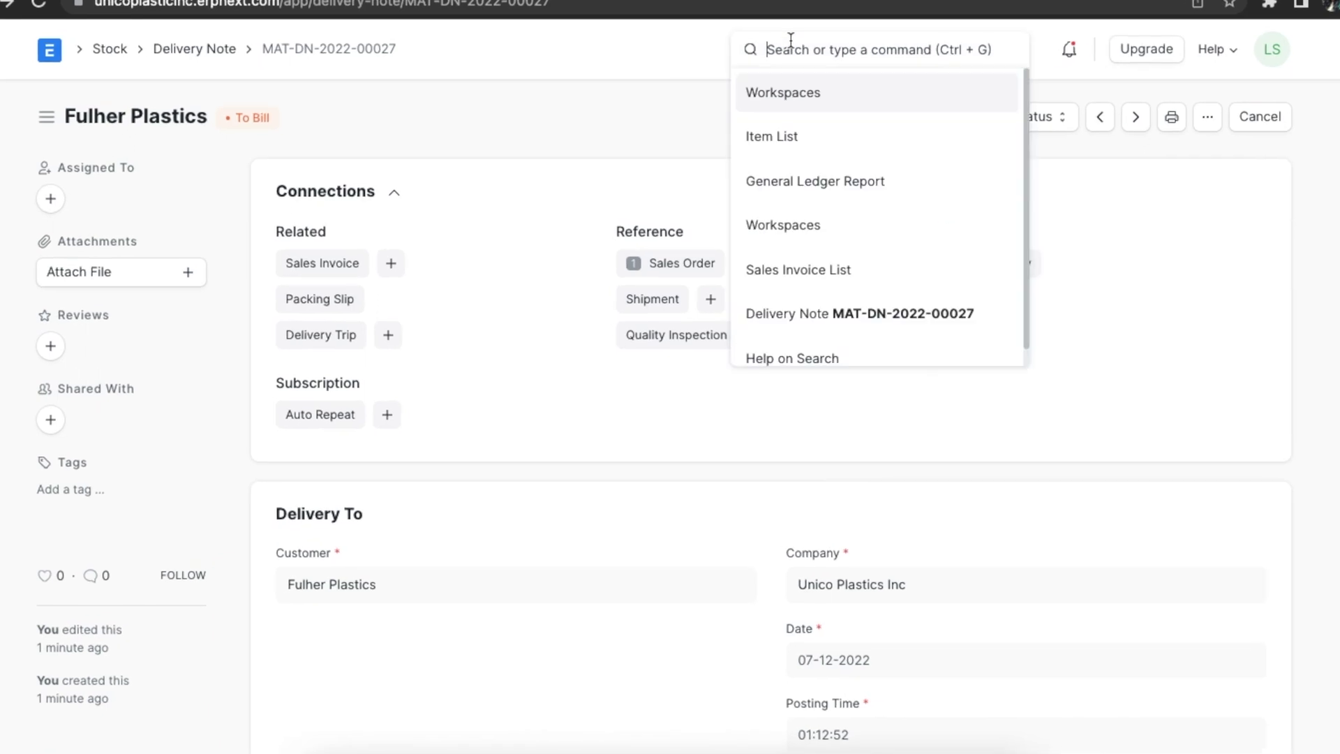
text(delivery)
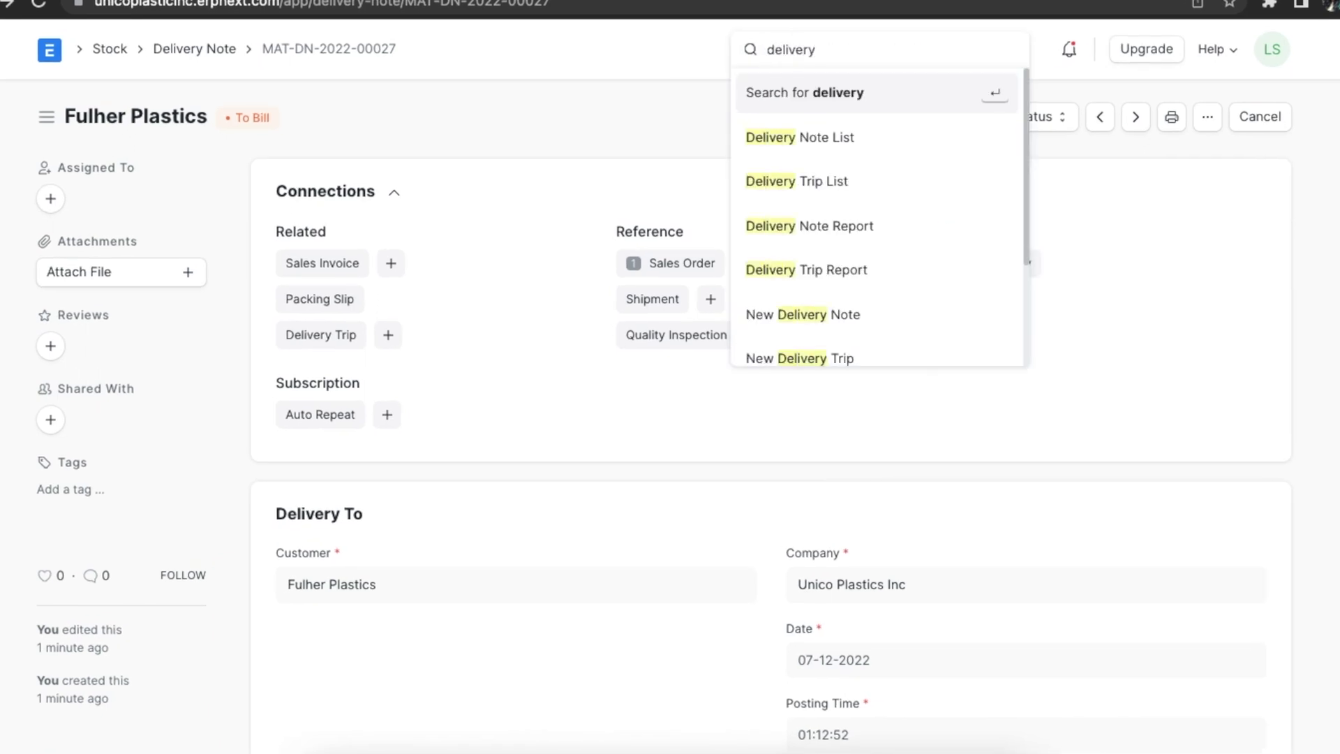
Start a new delivery note with customer Fulher Plastics.
click(795, 137)
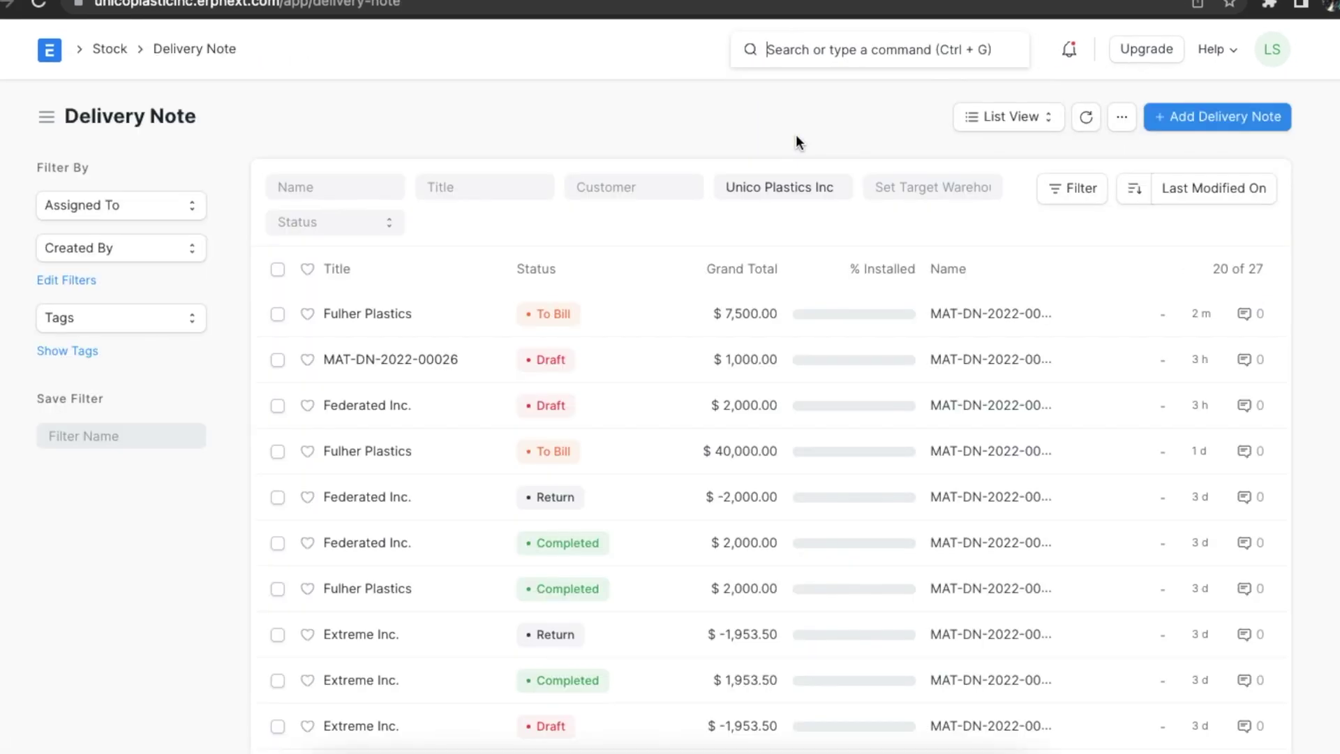
click(1193, 119)
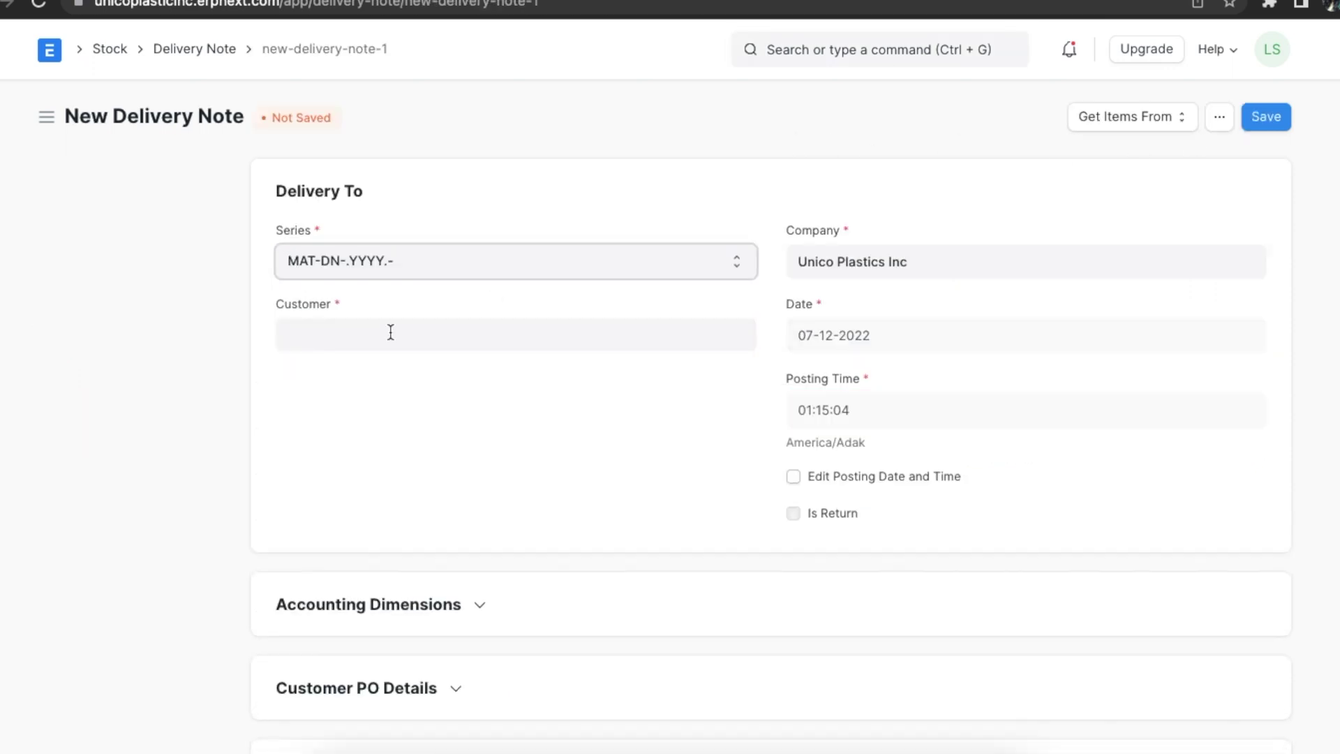
click(391, 332)
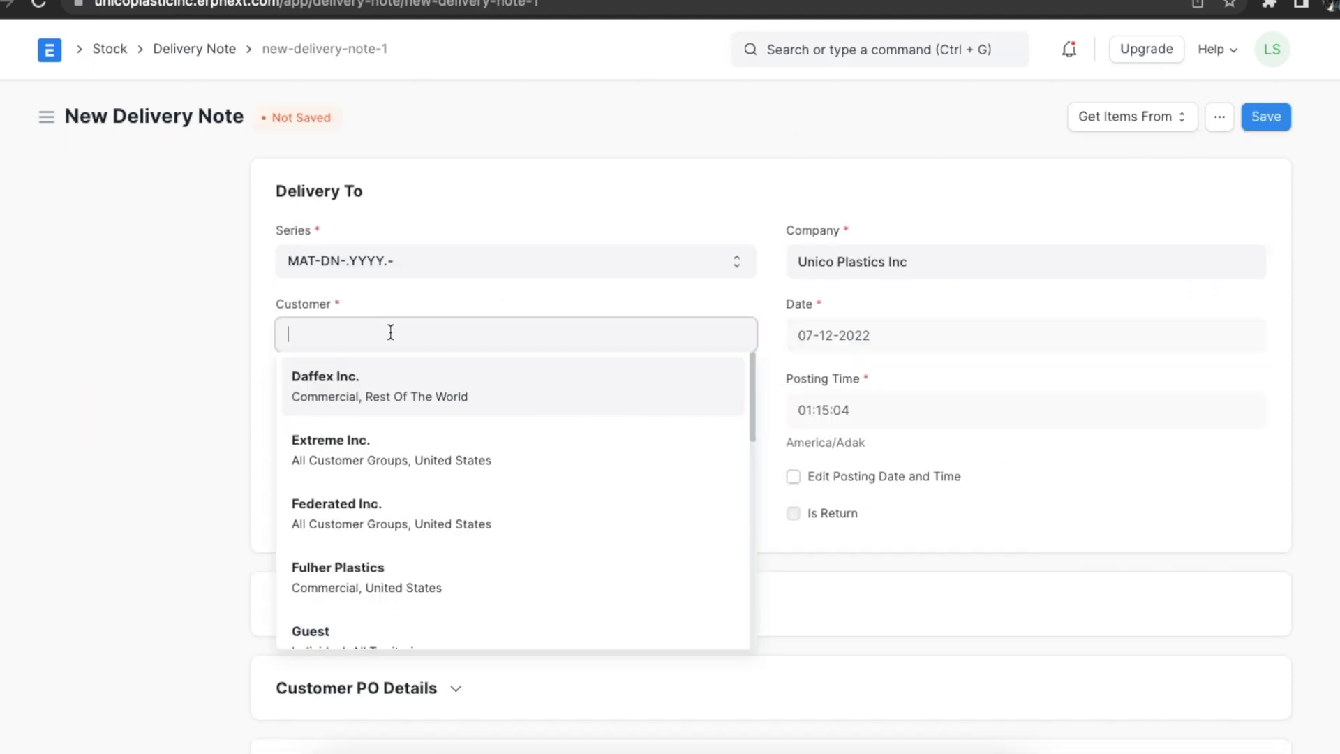
click(372, 589)
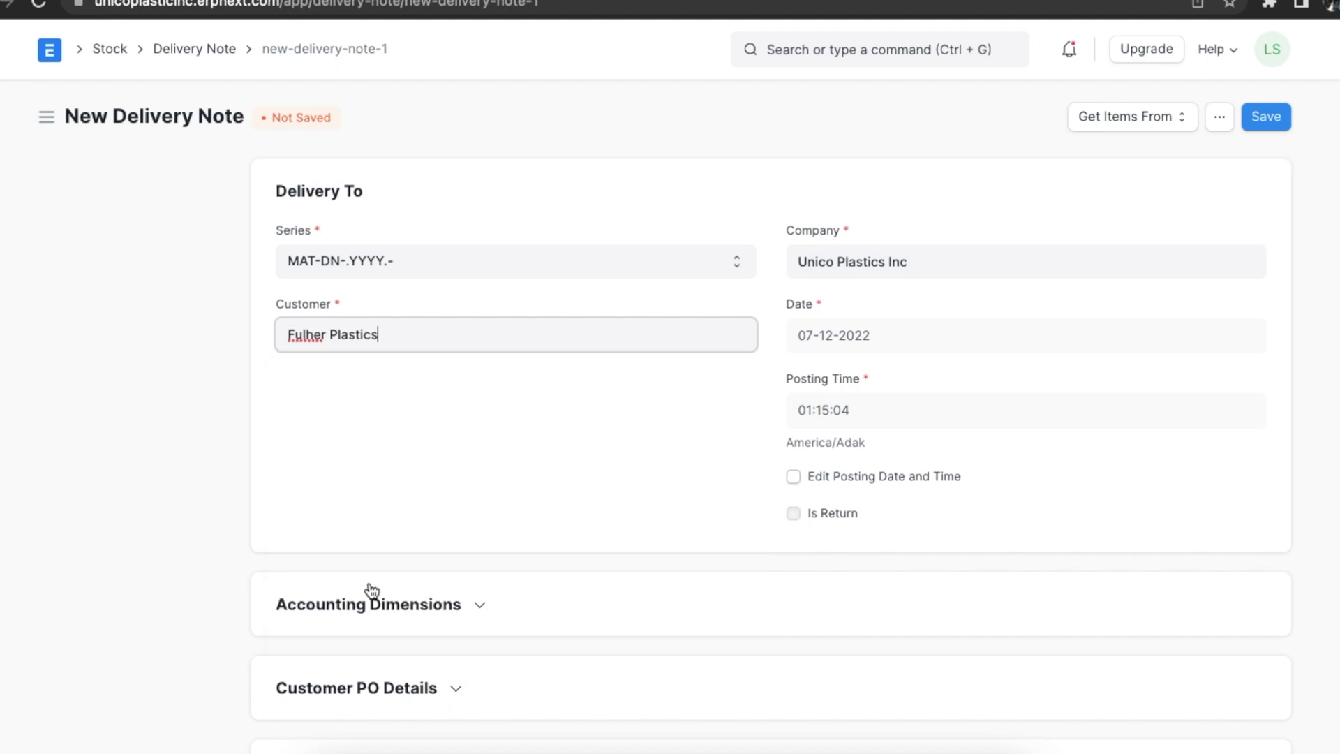
Pull the items of sales order SAL-ORD-2022-00005 into the delivery note.
click(1128, 119)
click(1126, 157)
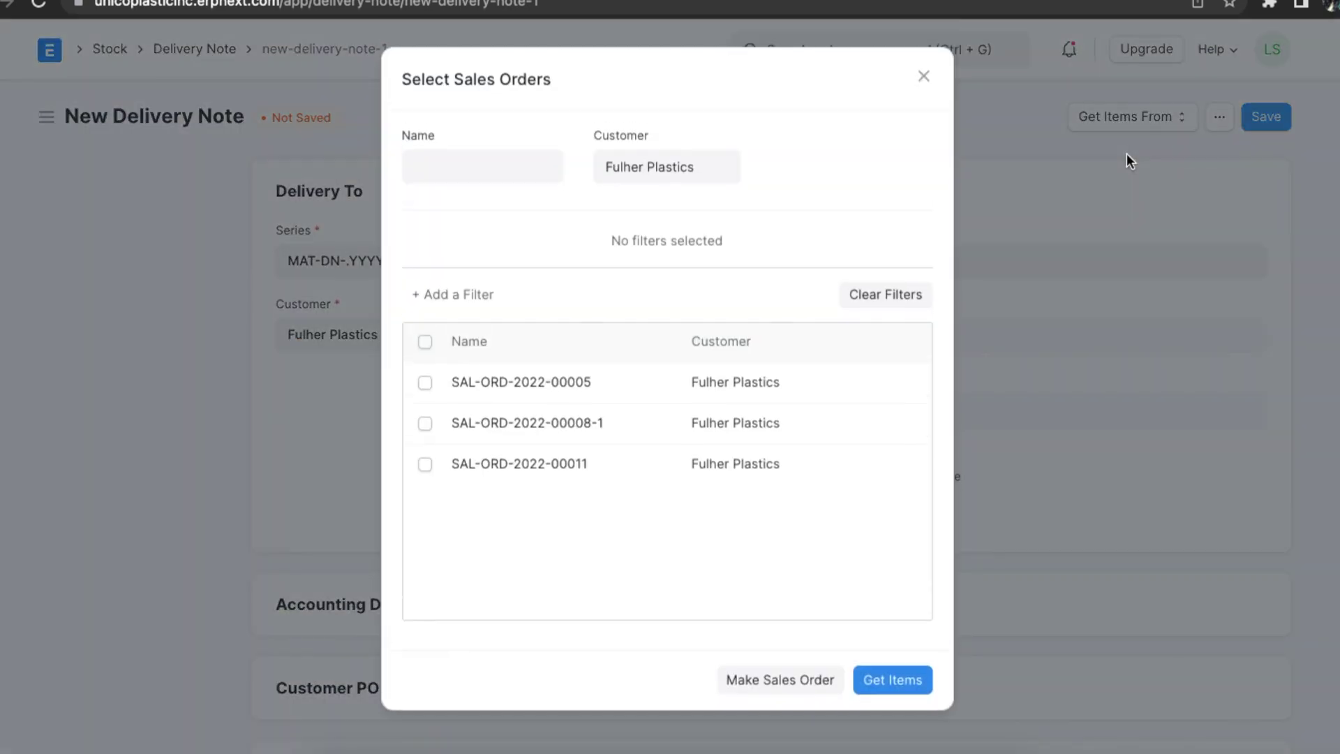
click(424, 383)
click(427, 421)
click(426, 422)
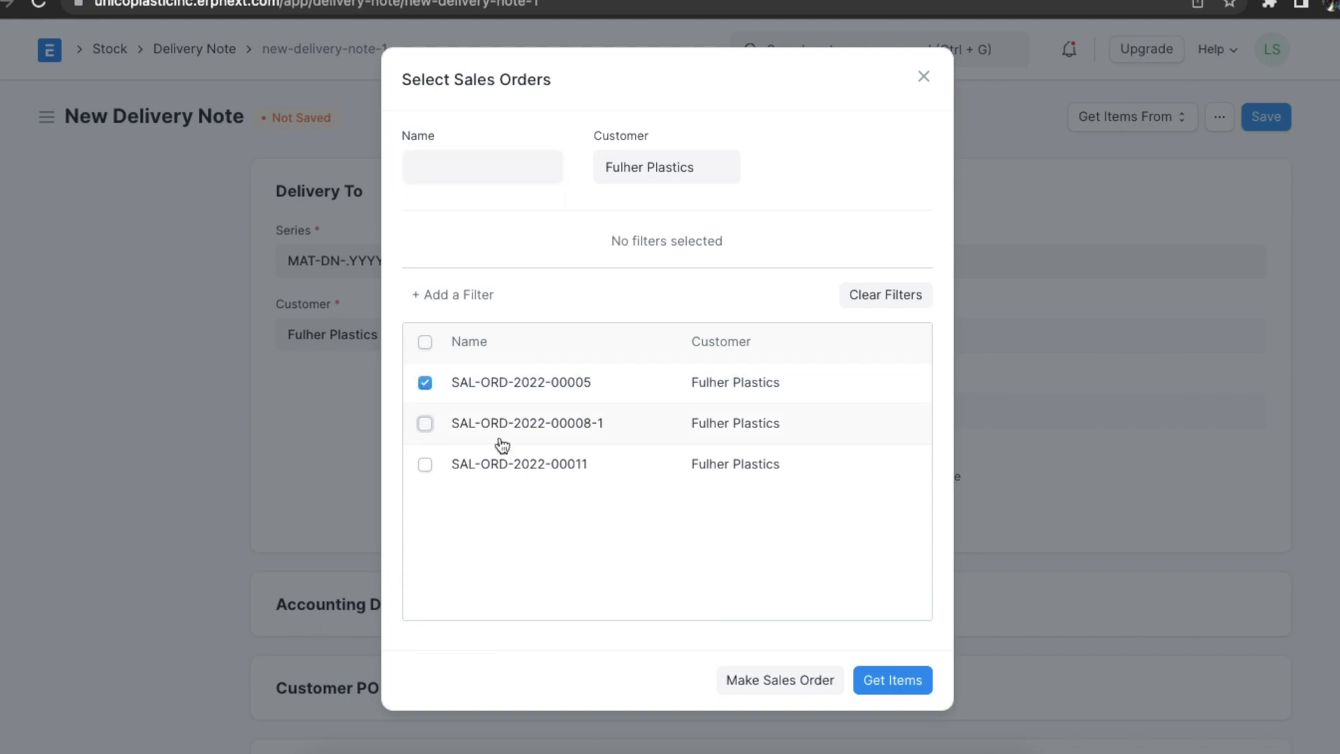
click(888, 680)
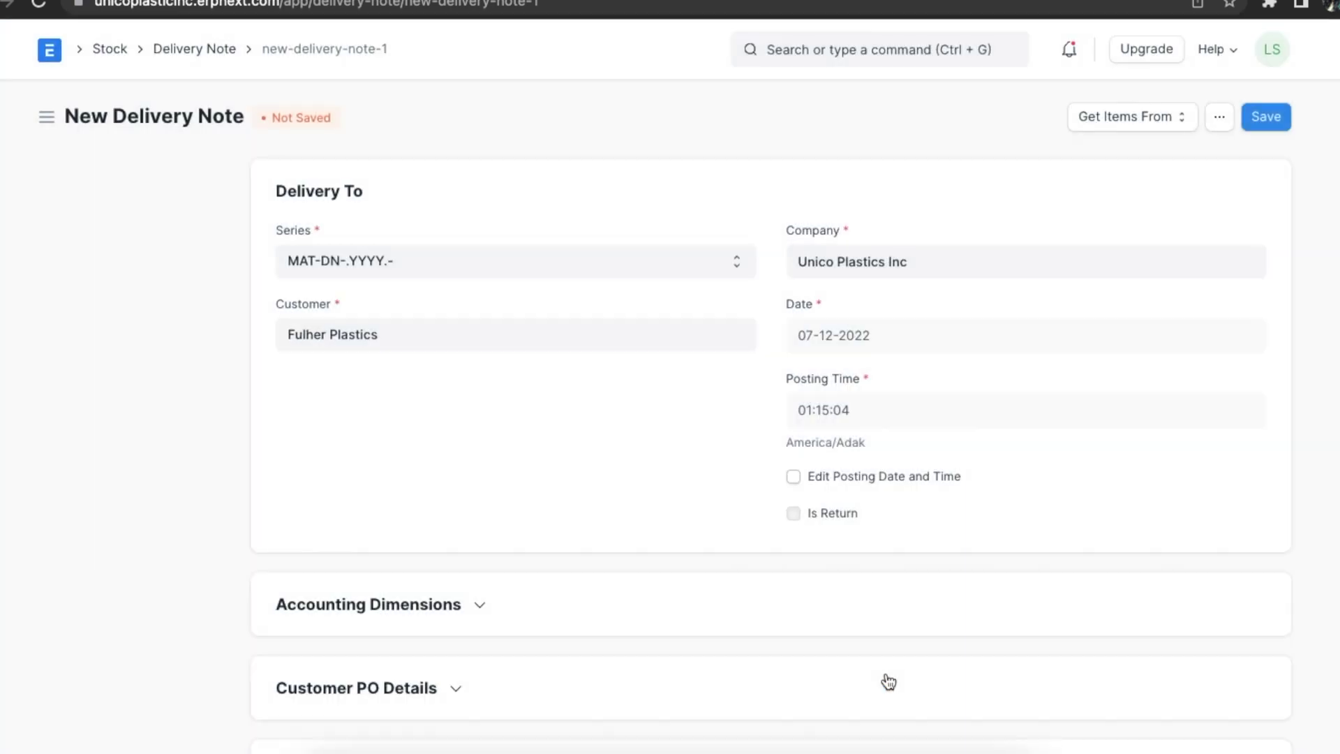
scroll(888, 682, down, 9)
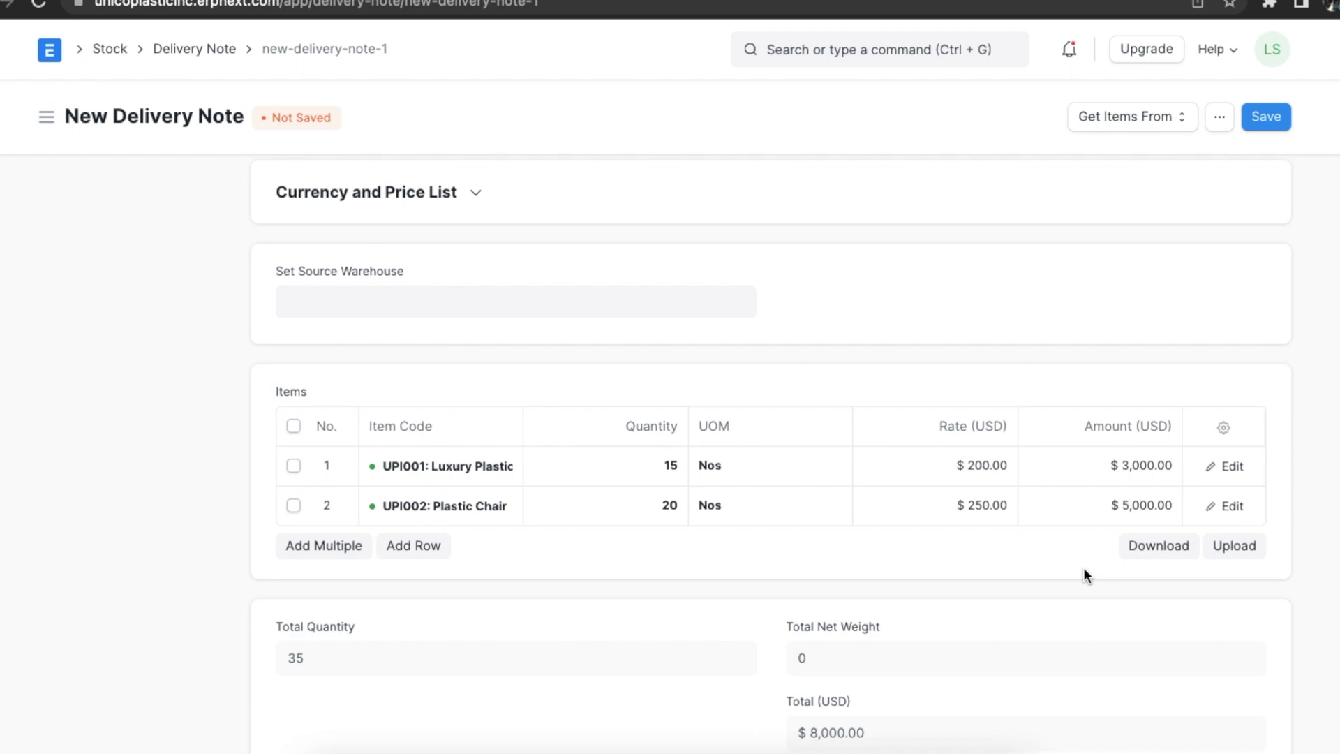
Set the source warehouse to Stores - UPI and expand the additional discount details.
click(499, 304)
text(store)
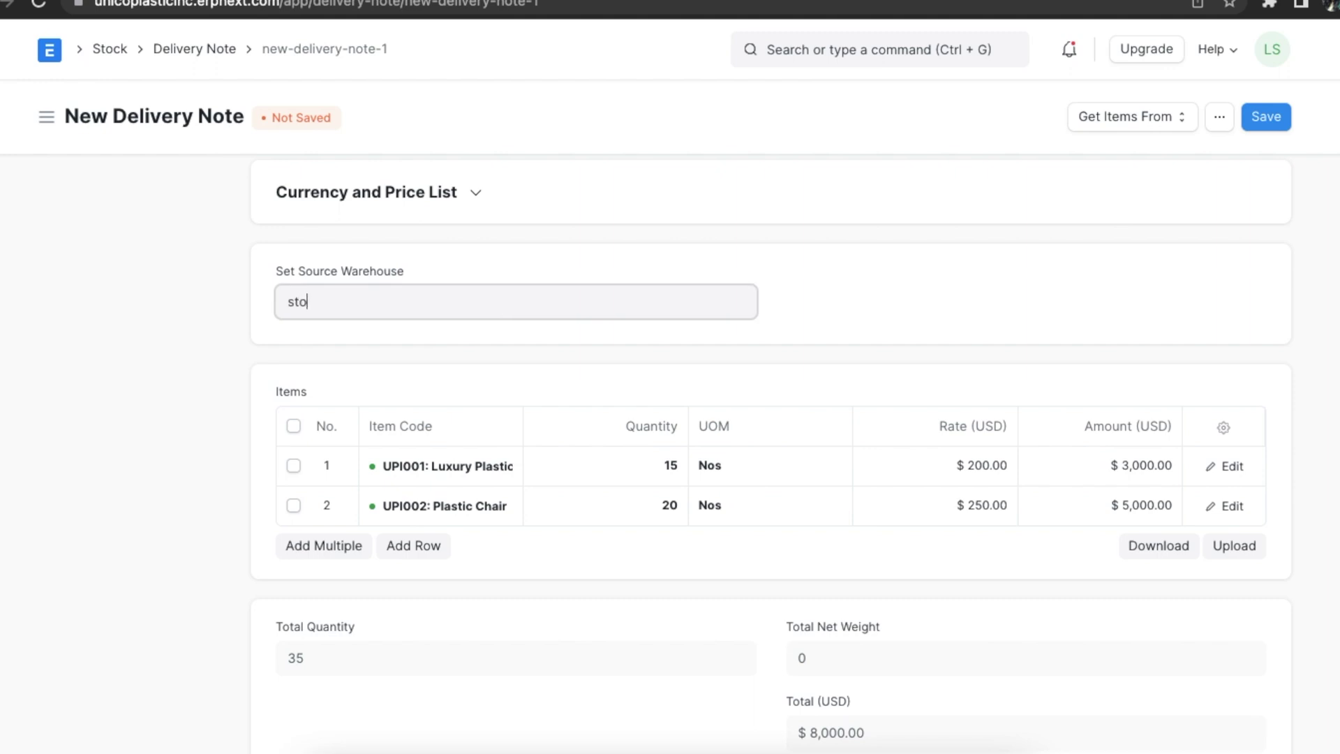
click(429, 356)
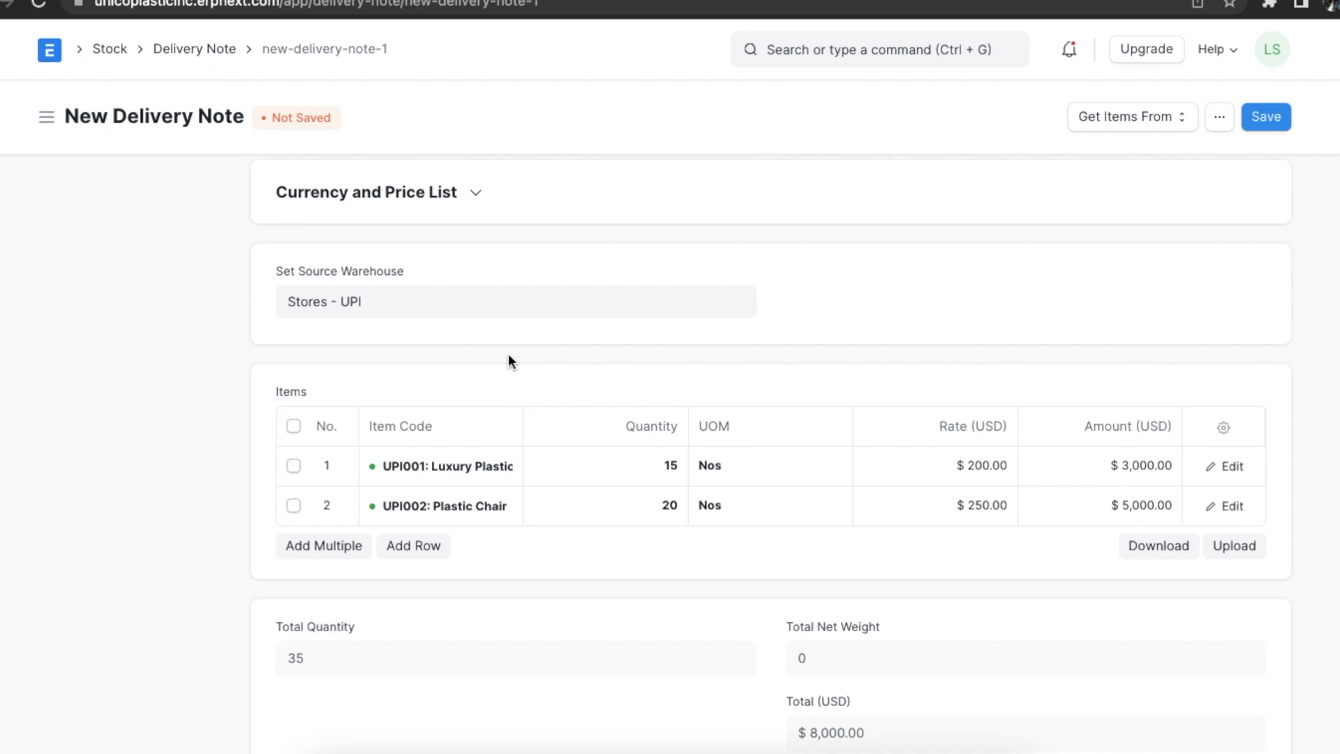
scroll(643, 621, down, 9)
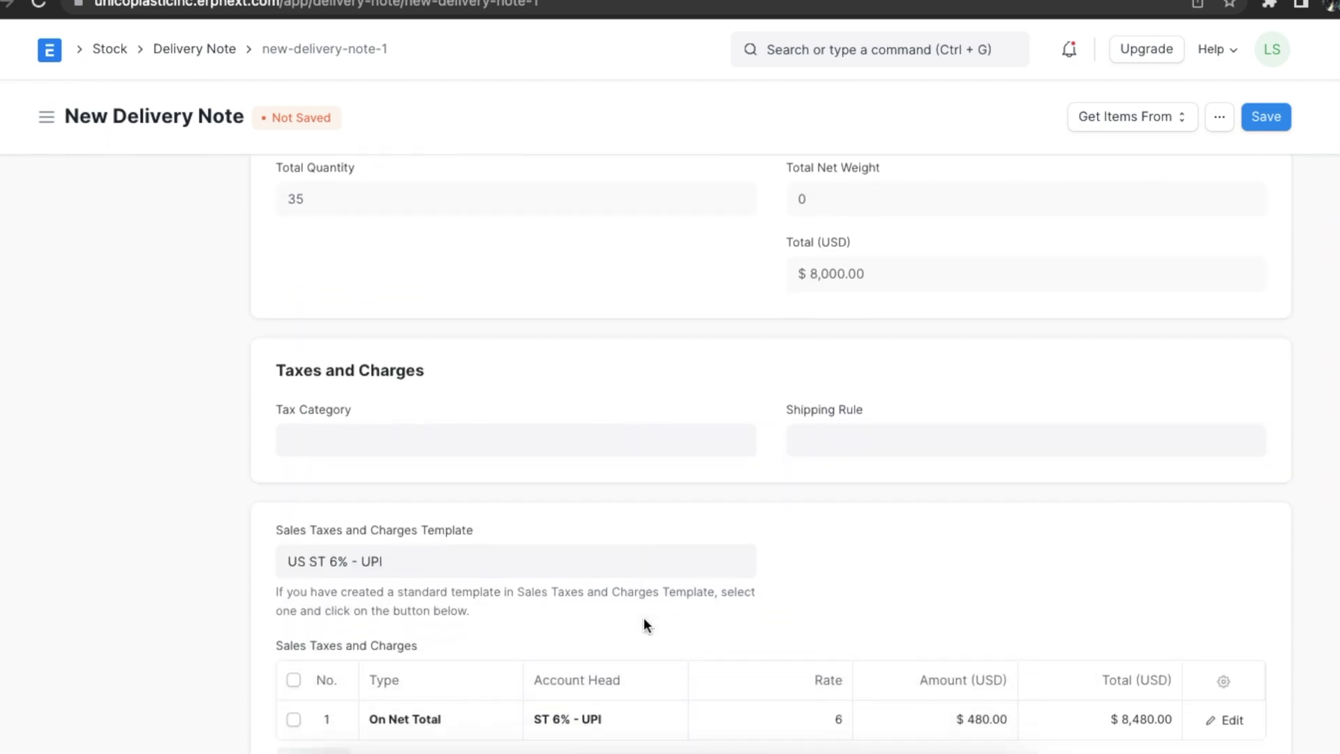
scroll(596, 663, down, 1)
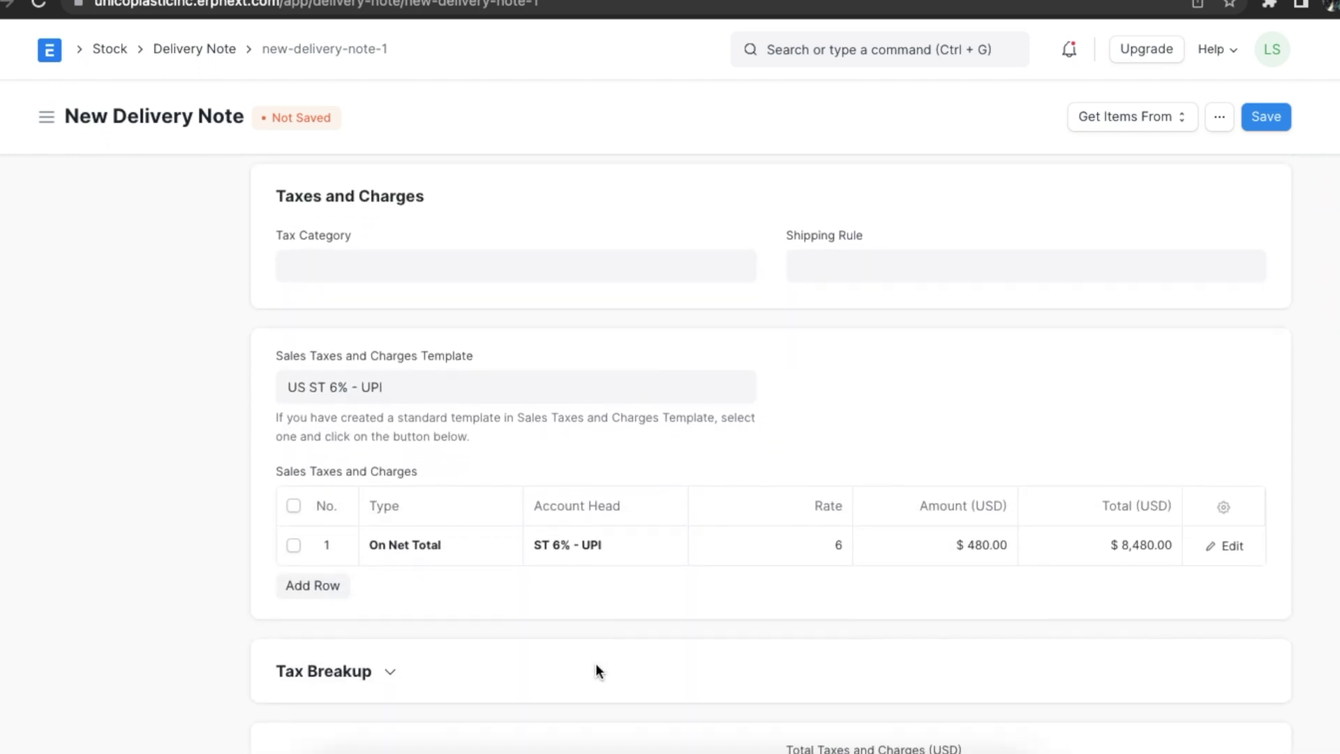
scroll(596, 669, down, 5)
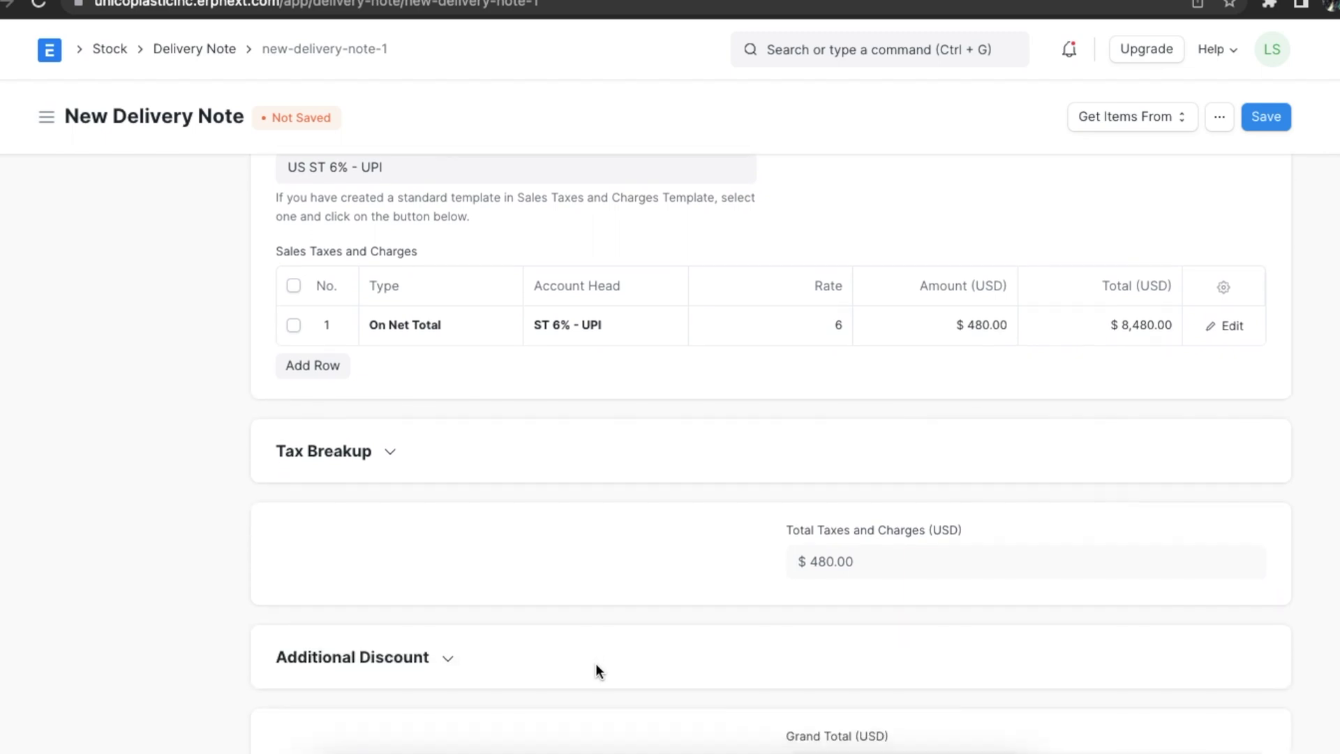
scroll(596, 670, down, 2)
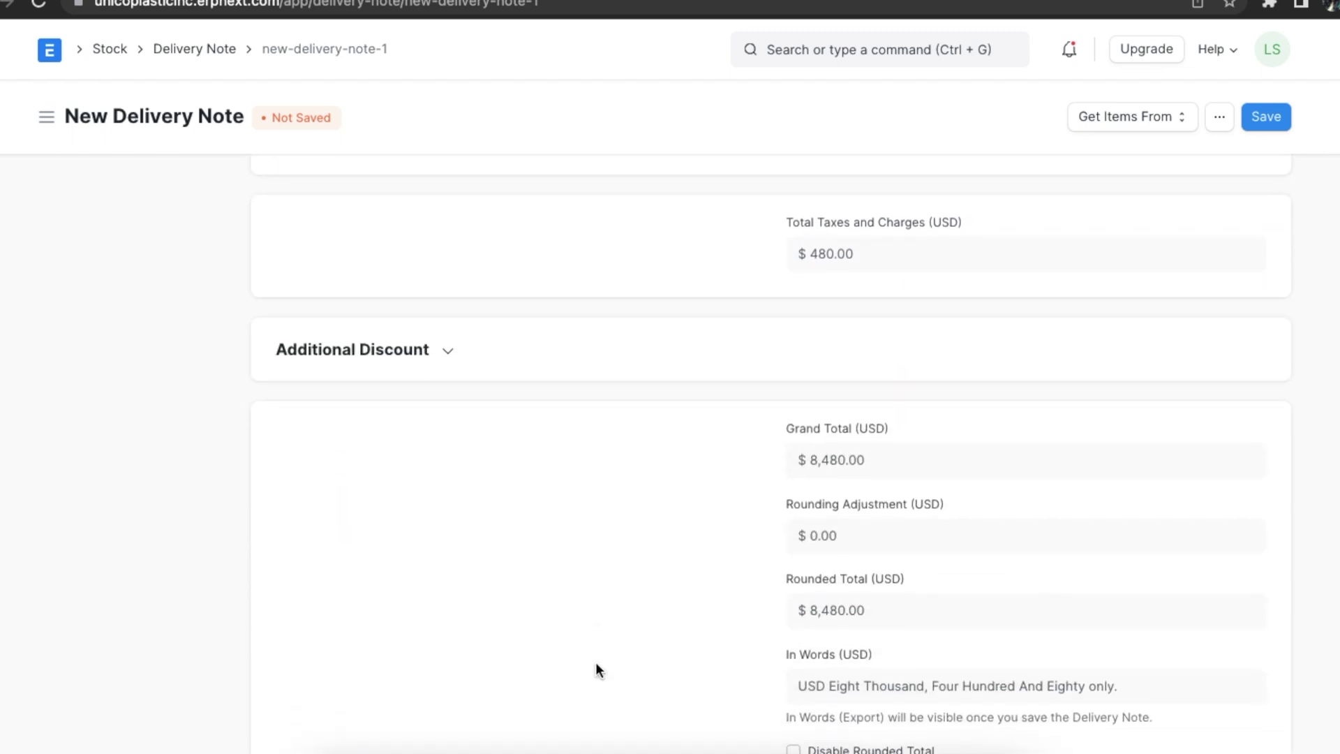
click(448, 354)
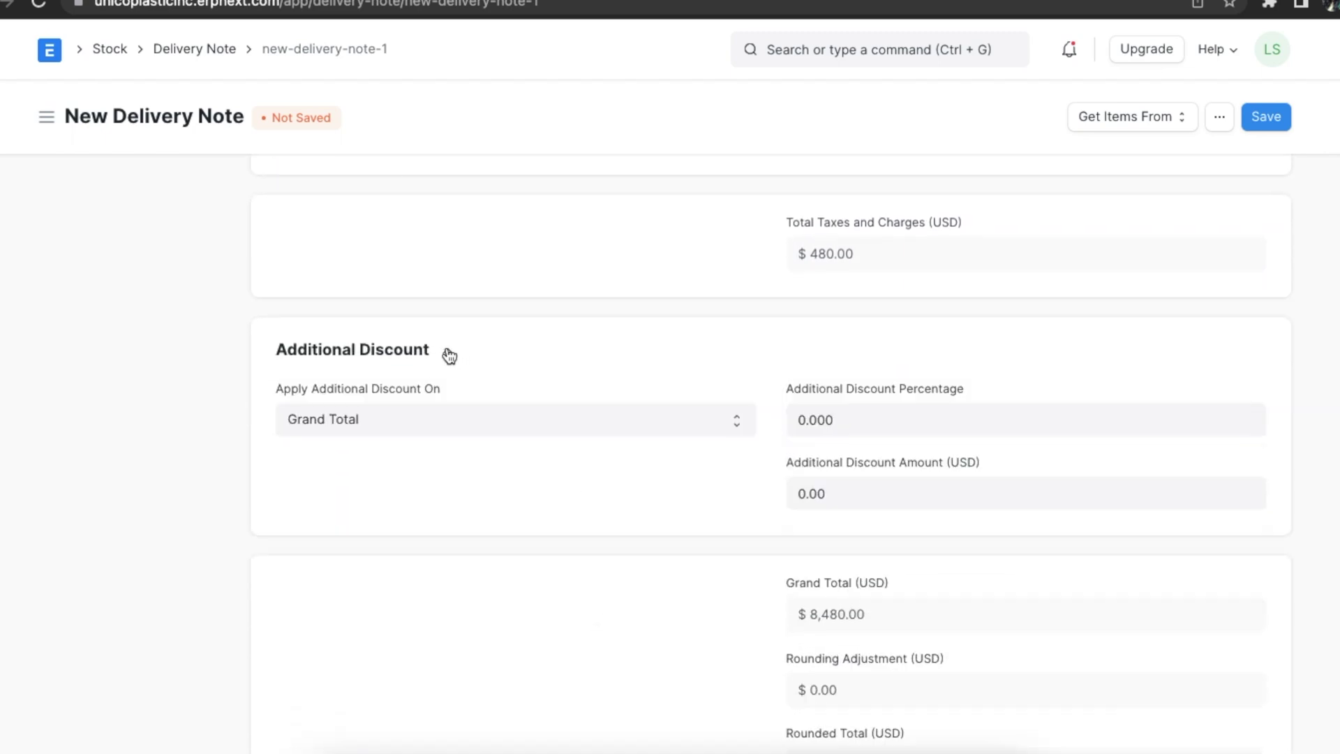
scroll(448, 355, down, 10)
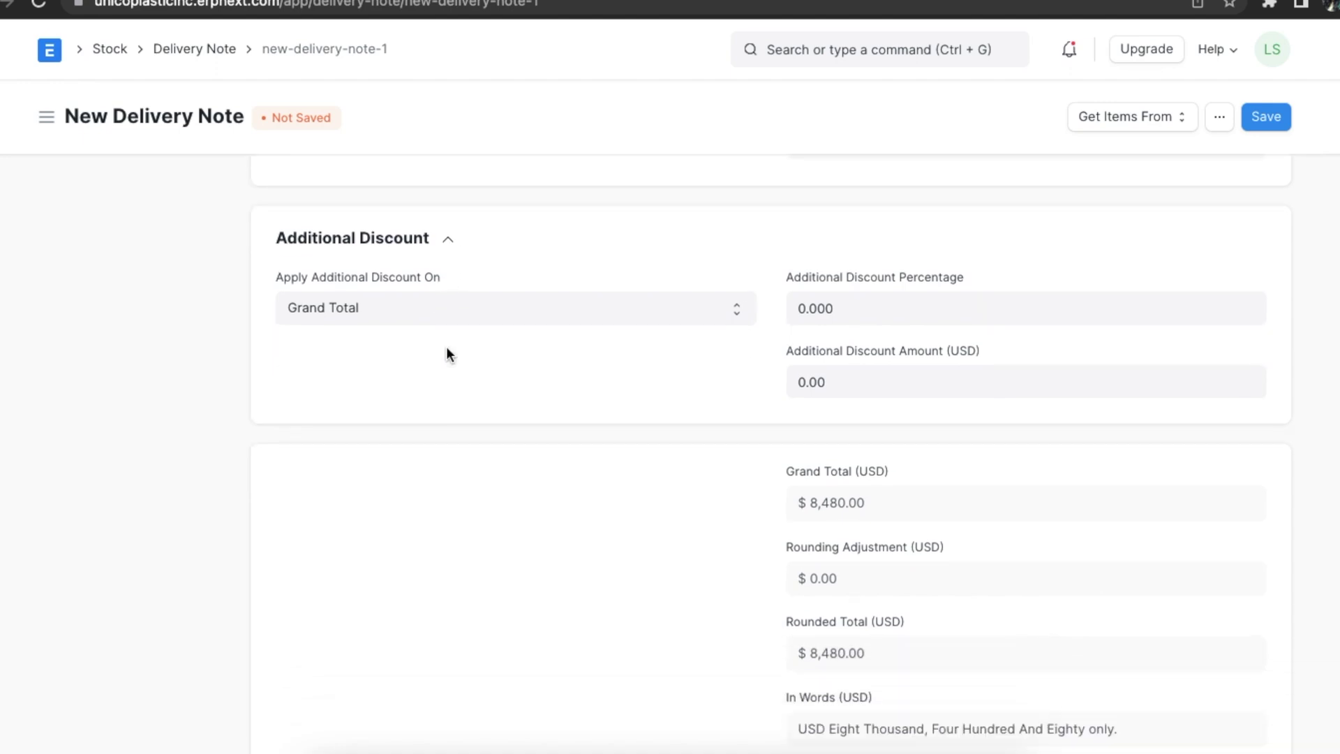
Set the transporter to AVK Inc.
click(421, 297)
click(405, 362)
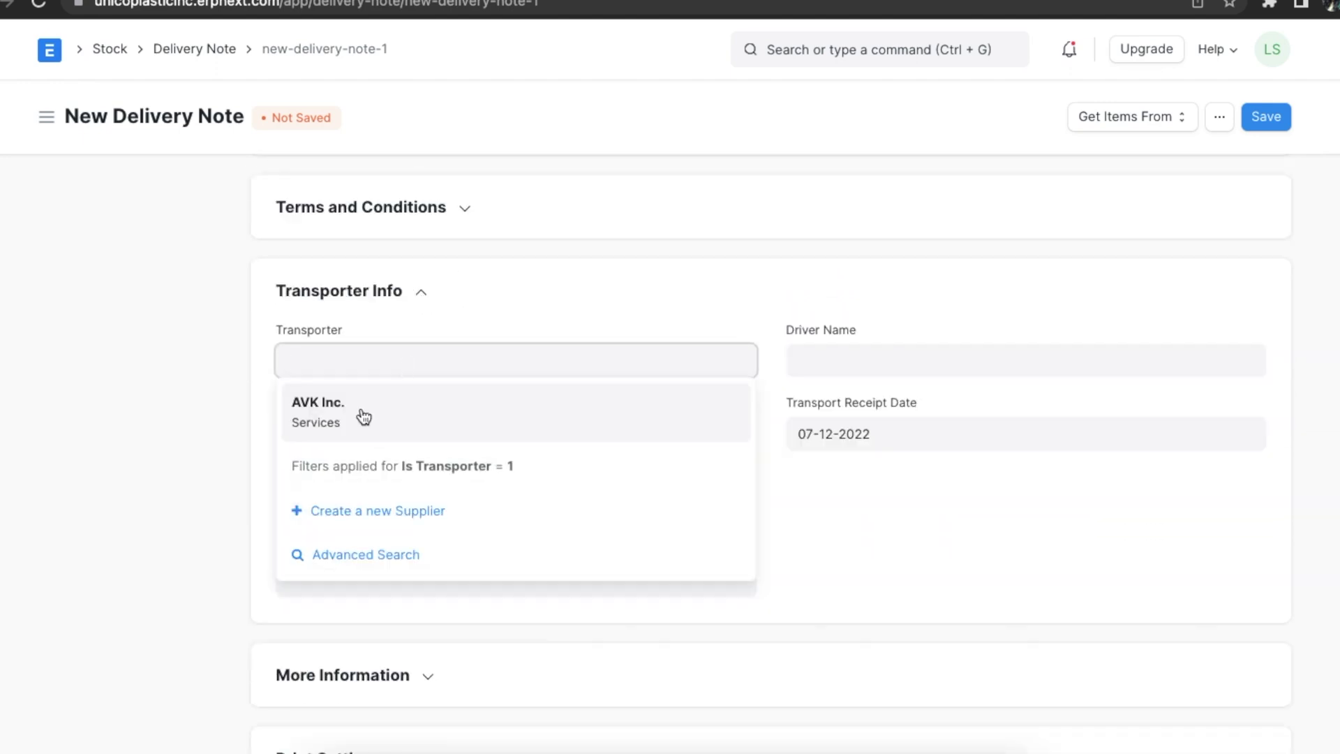
click(359, 412)
click(423, 297)
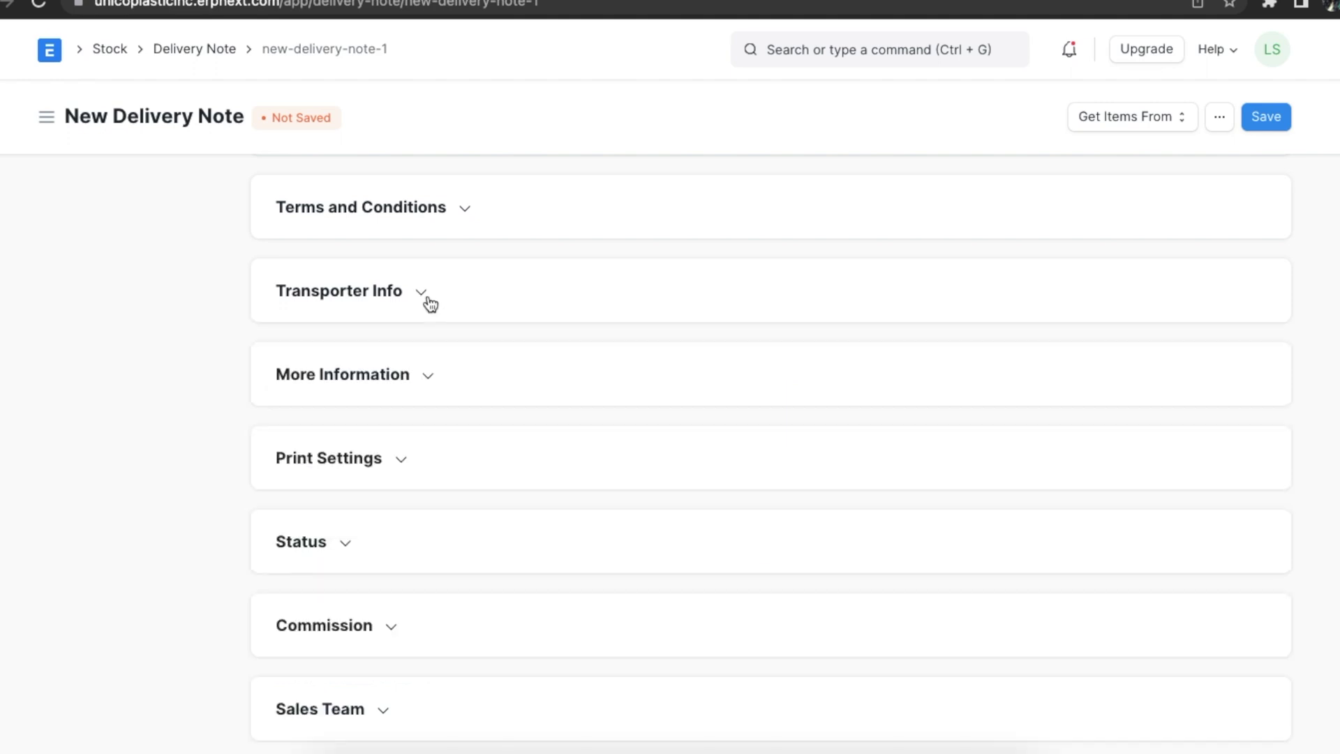
Apply Default Terms and Conditions to the delivery note.
scroll(647, 484, down, 1)
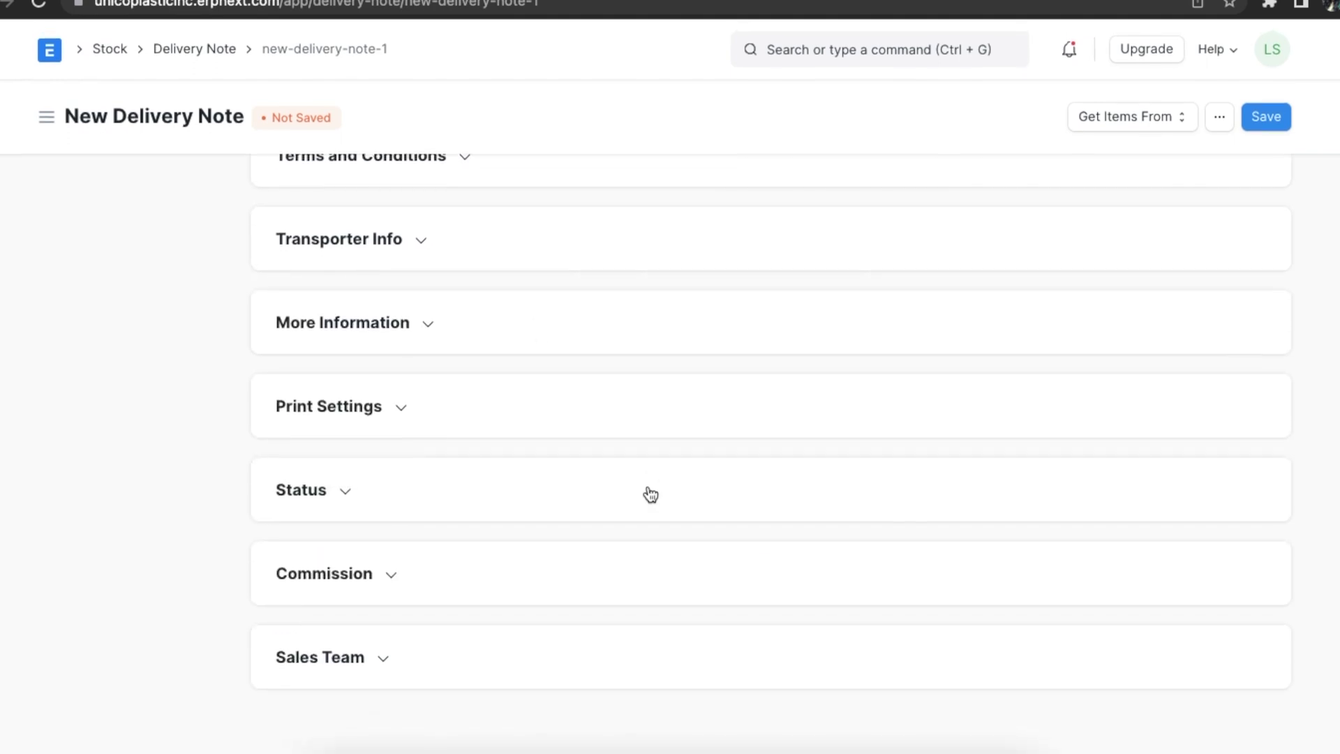
scroll(476, 530, up, 3)
scroll(477, 535, down, 2)
scroll(476, 536, down, 1)
scroll(476, 535, up, 3)
click(463, 394)
click(418, 451)
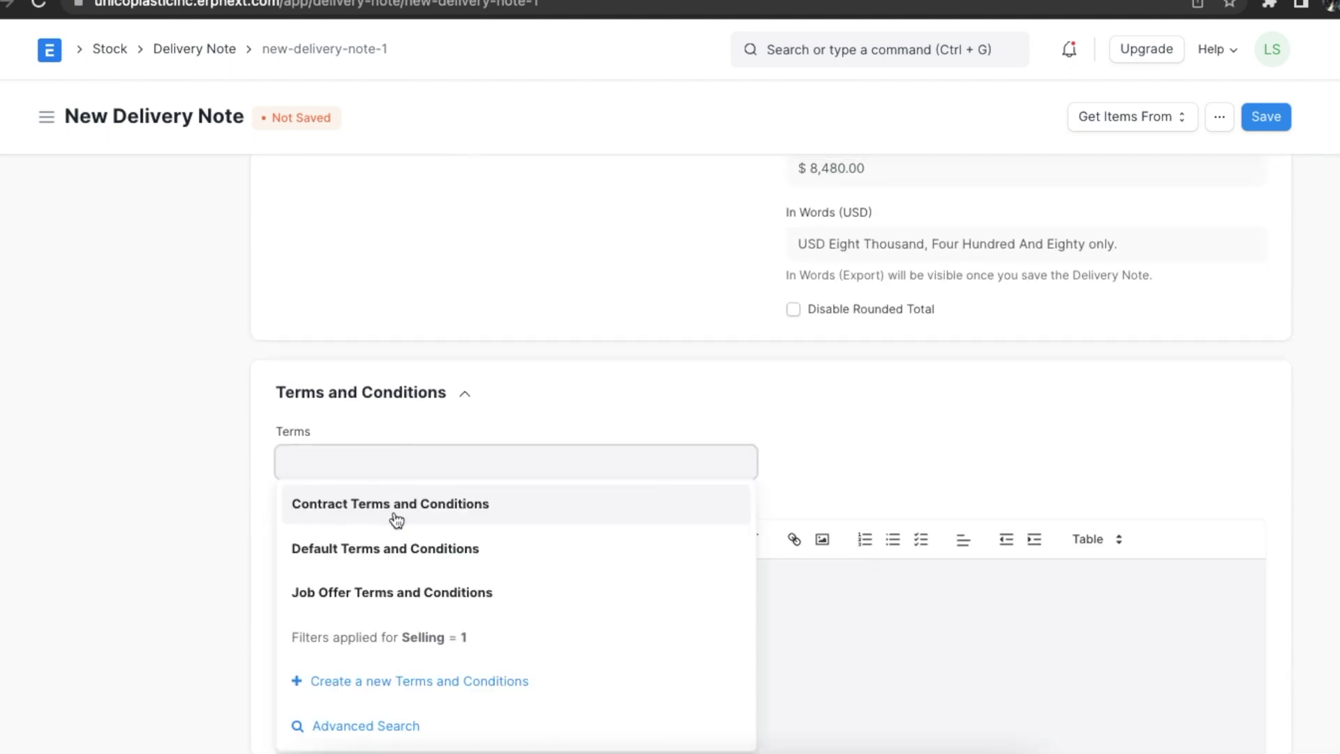
click(385, 543)
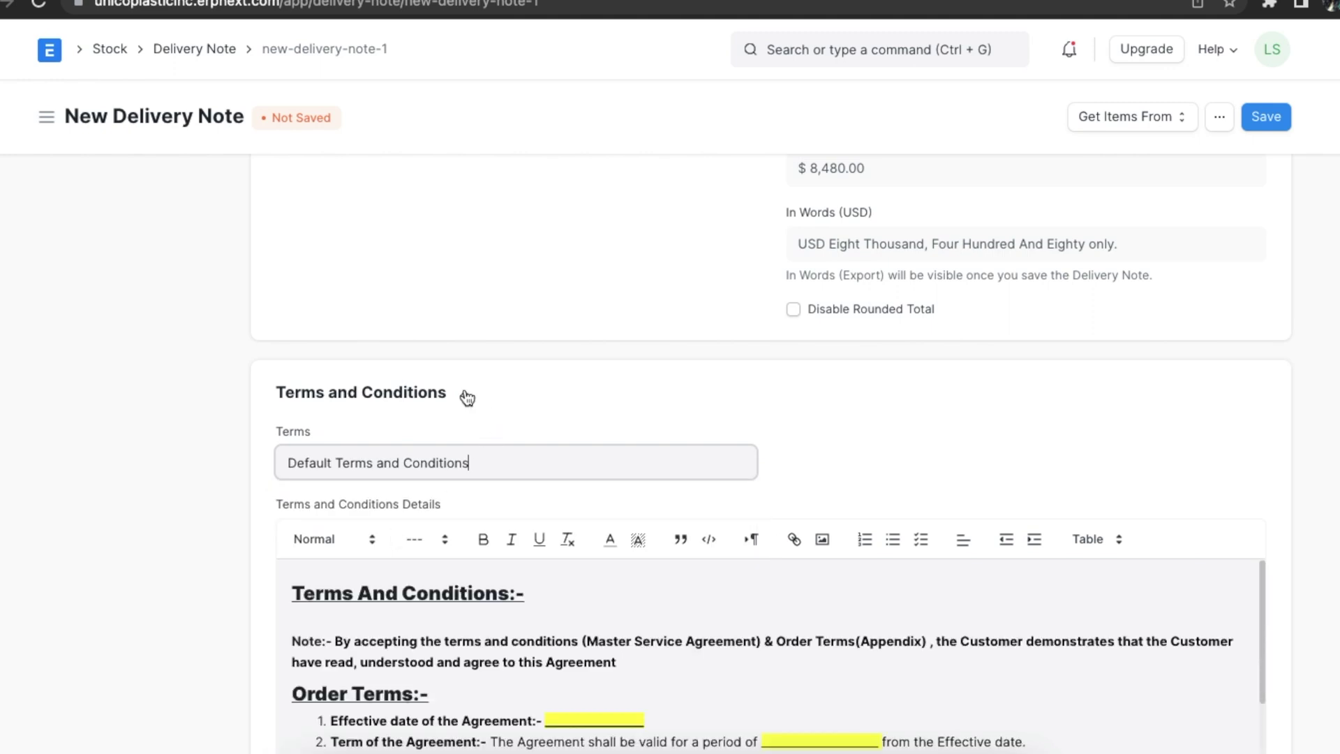
click(464, 394)
Save delivery note MAT-DN-2022-00028 and submit it.
scroll(560, 408, up, 3)
scroll(560, 408, up, 10)
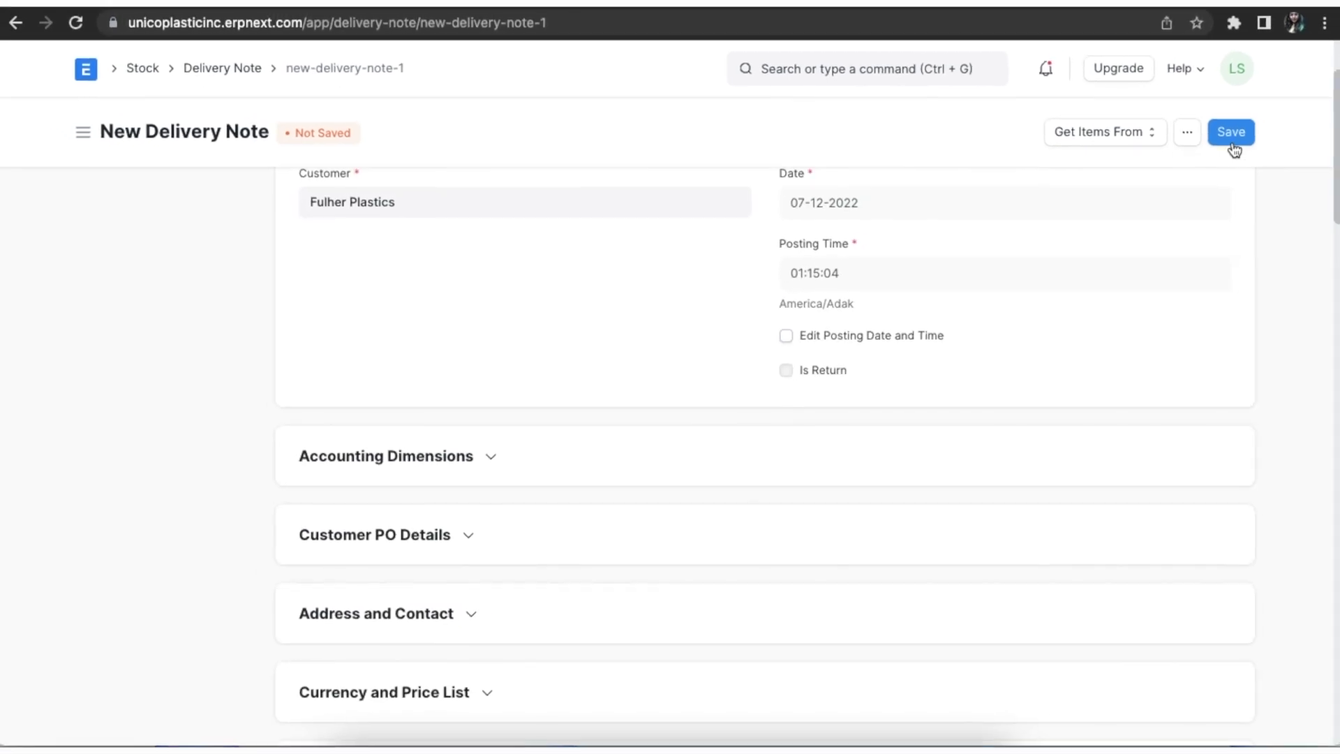
click(1230, 142)
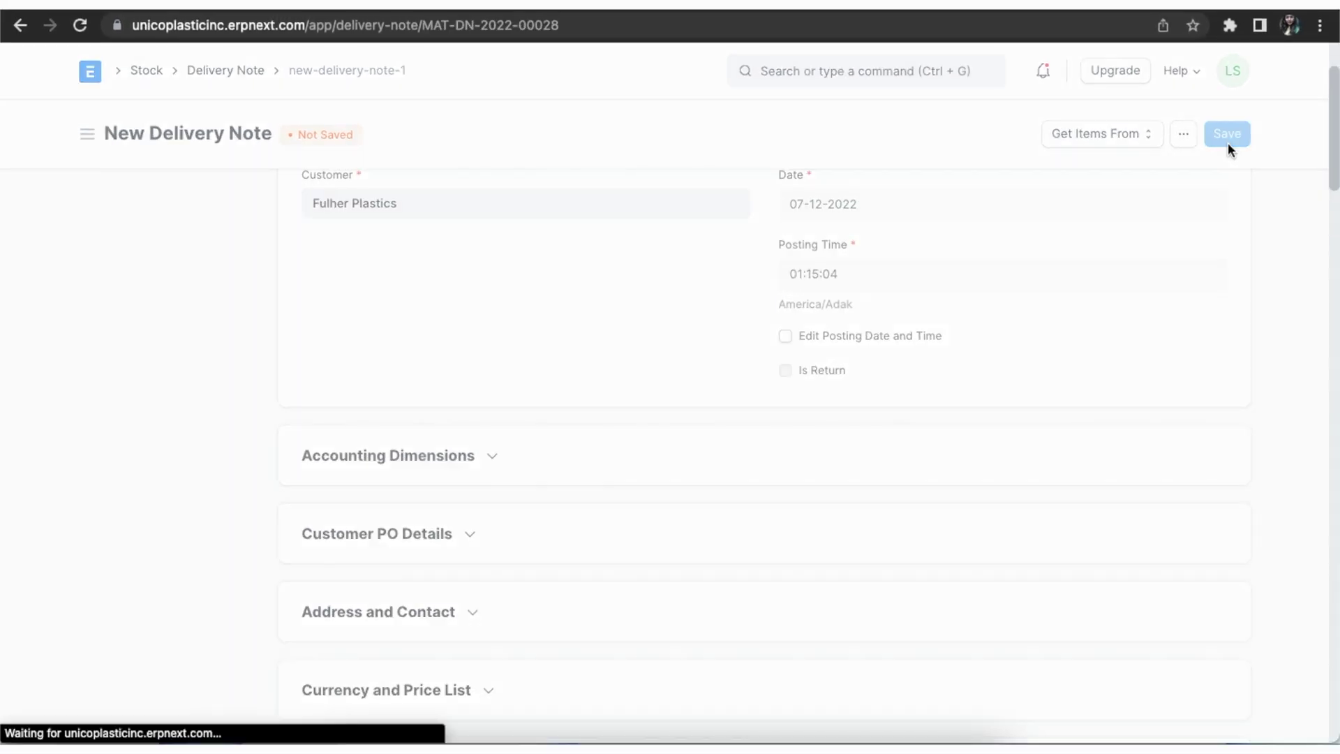
click(1216, 132)
Confirm the delivery note submission, then go to the Pick List list and add a new one.
click(897, 211)
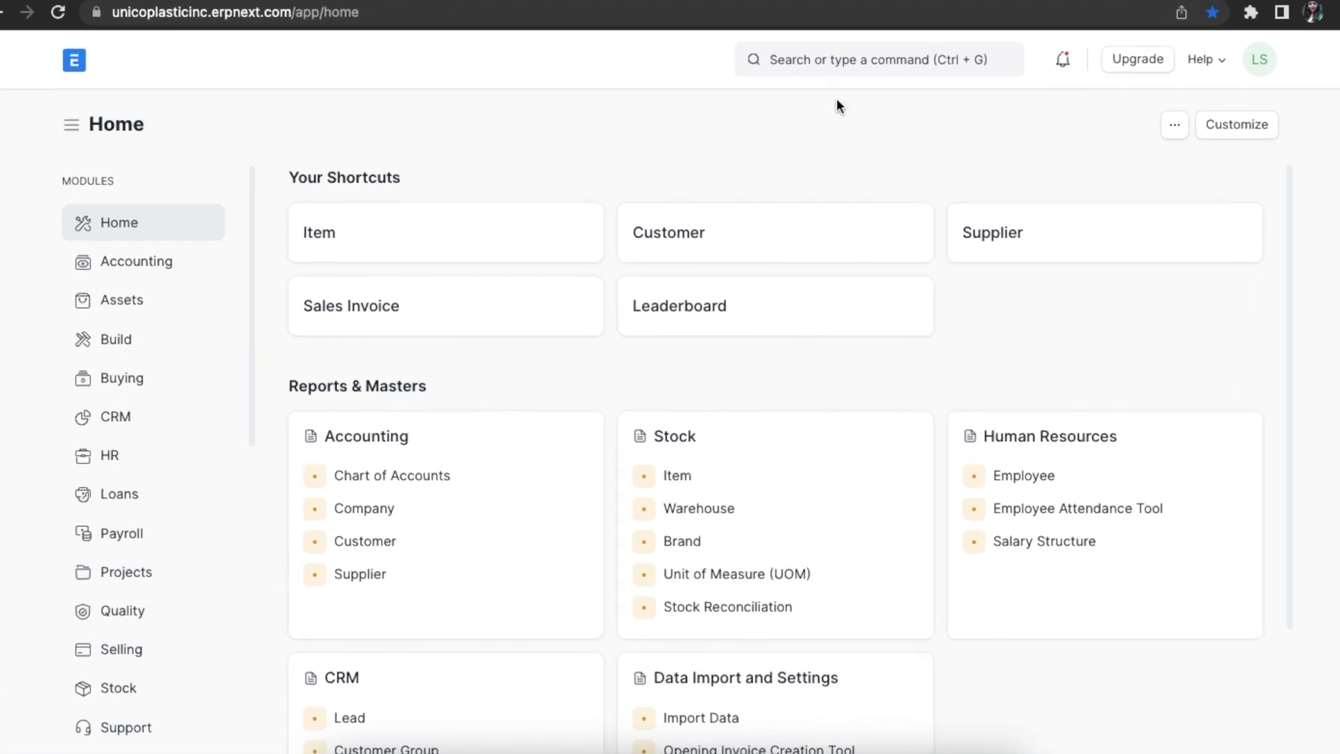
click(836, 53)
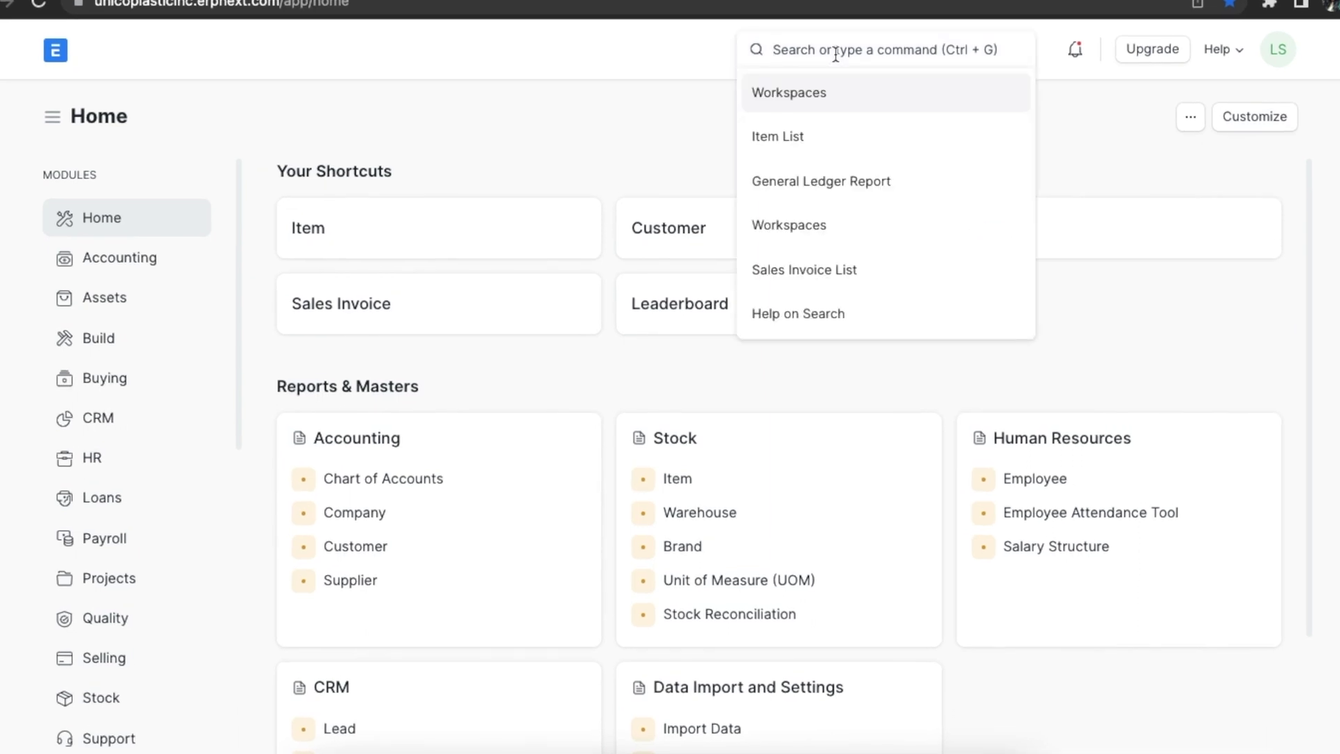
text(pi)
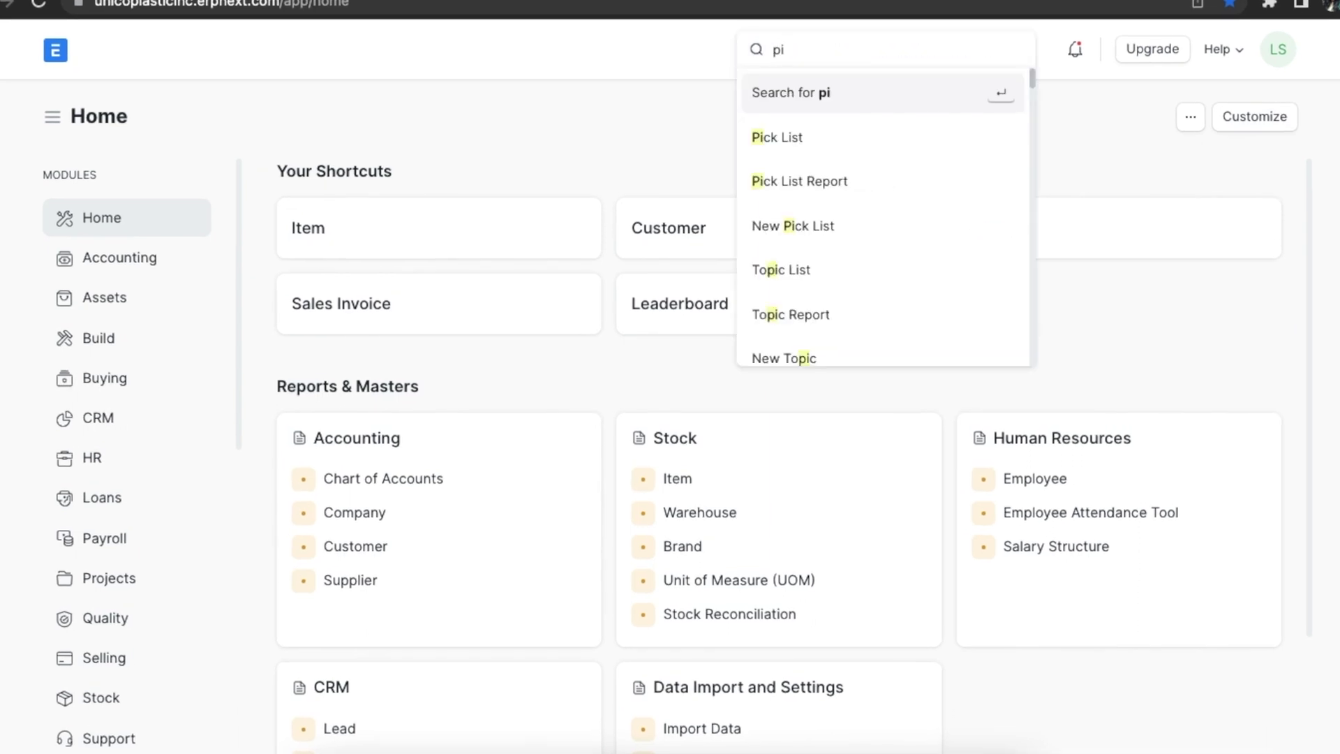
text(ck List)
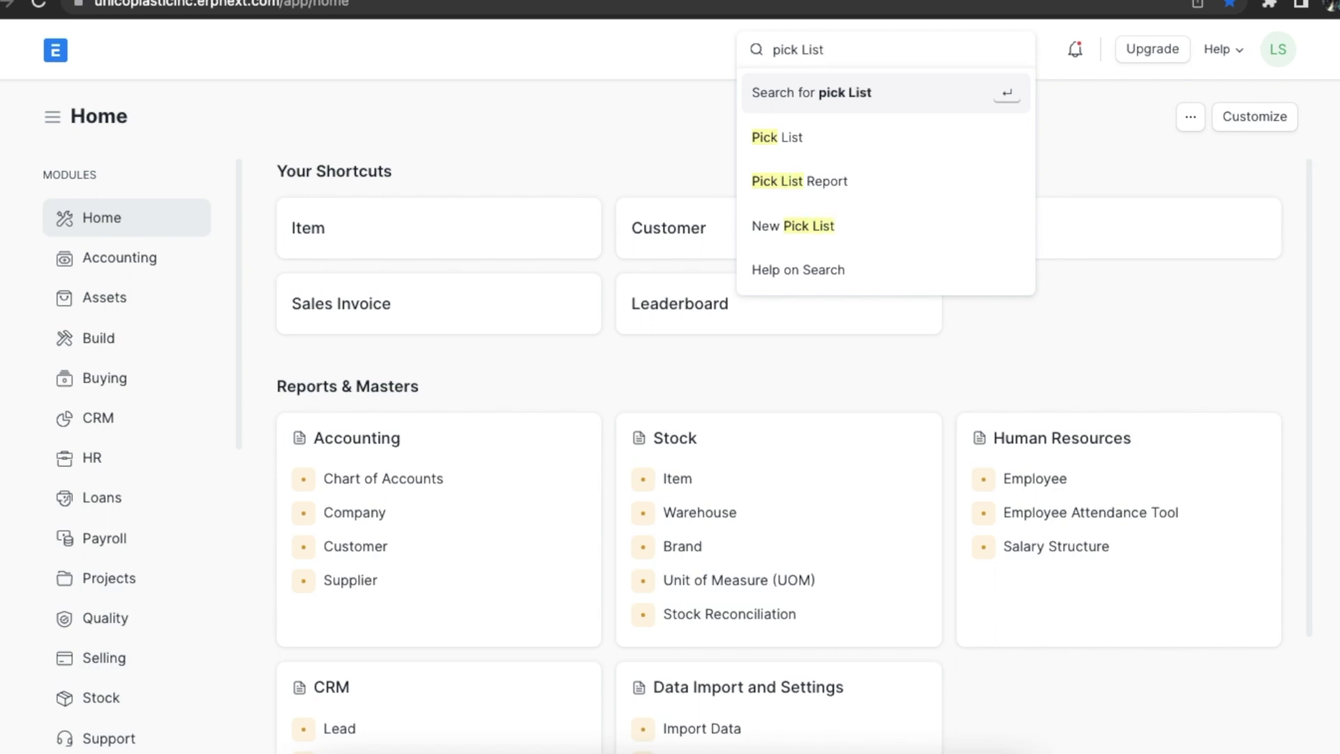
click(855, 141)
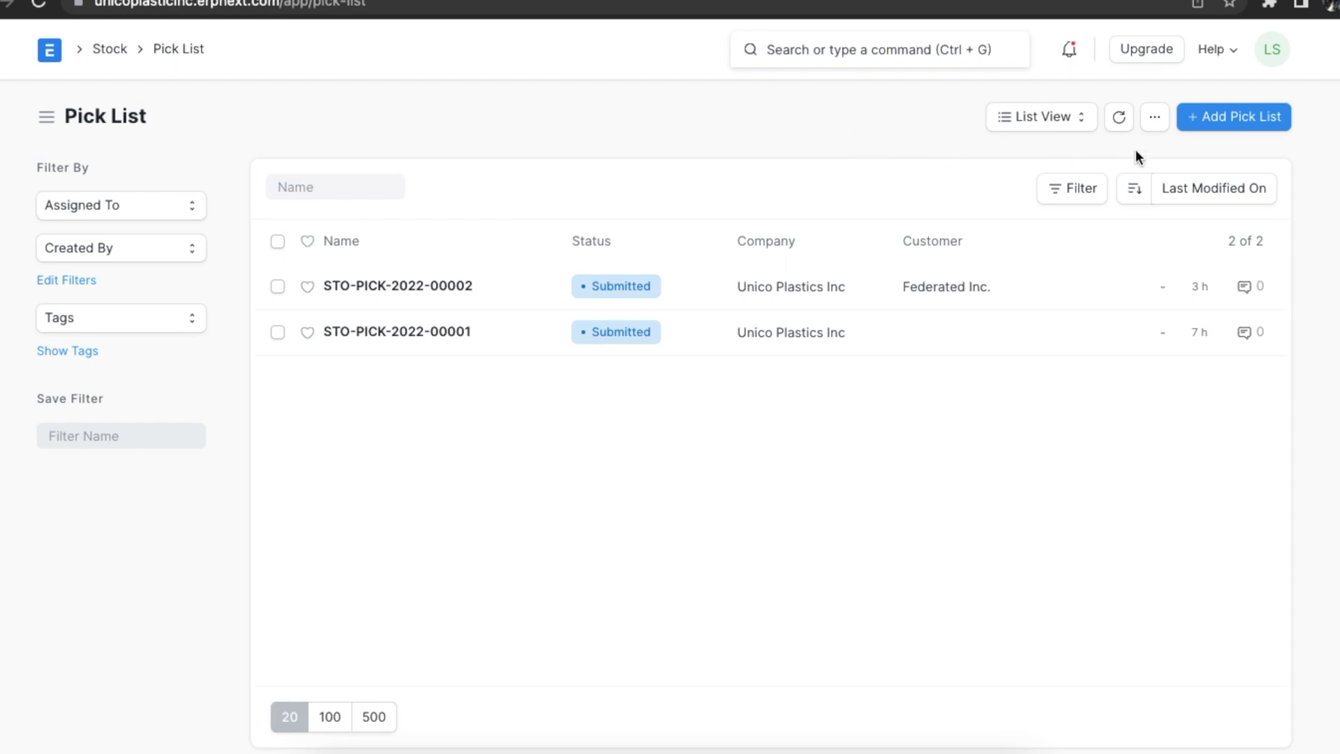
click(1234, 132)
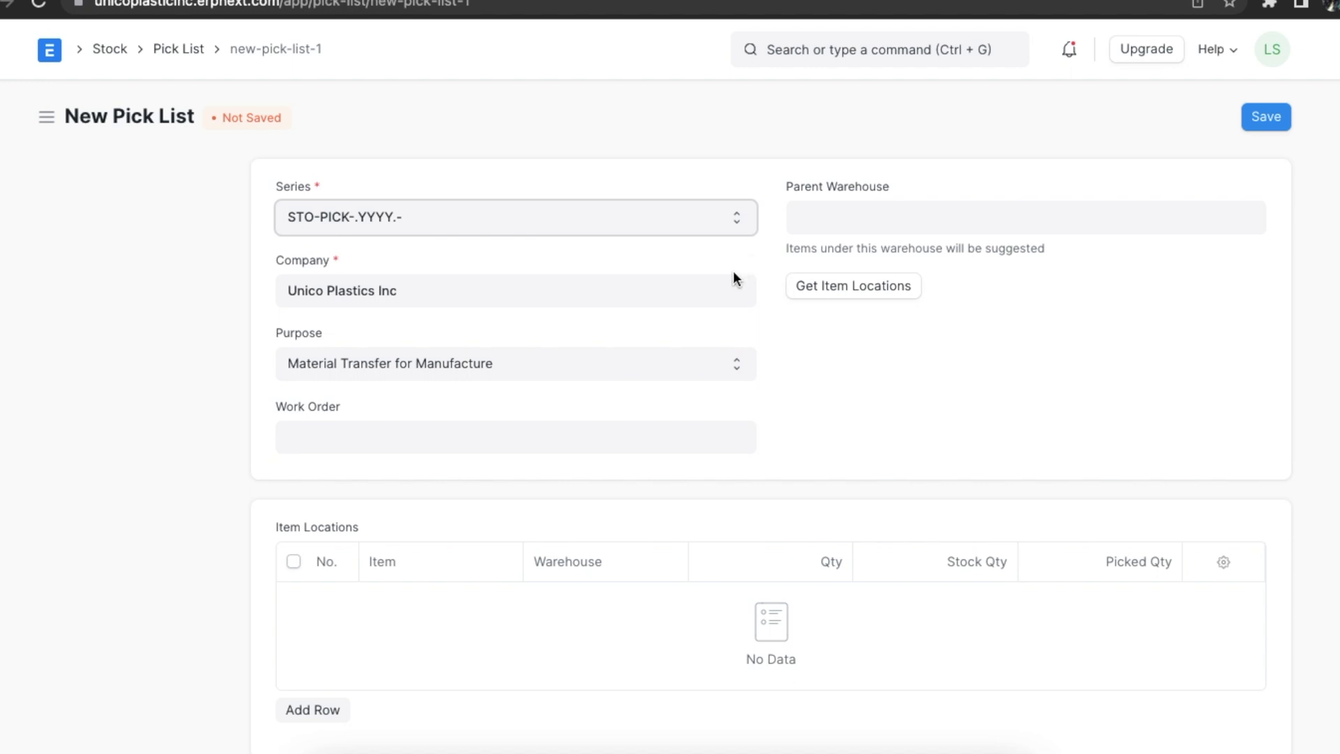
Set the pick list purpose to Delivery.
click(735, 367)
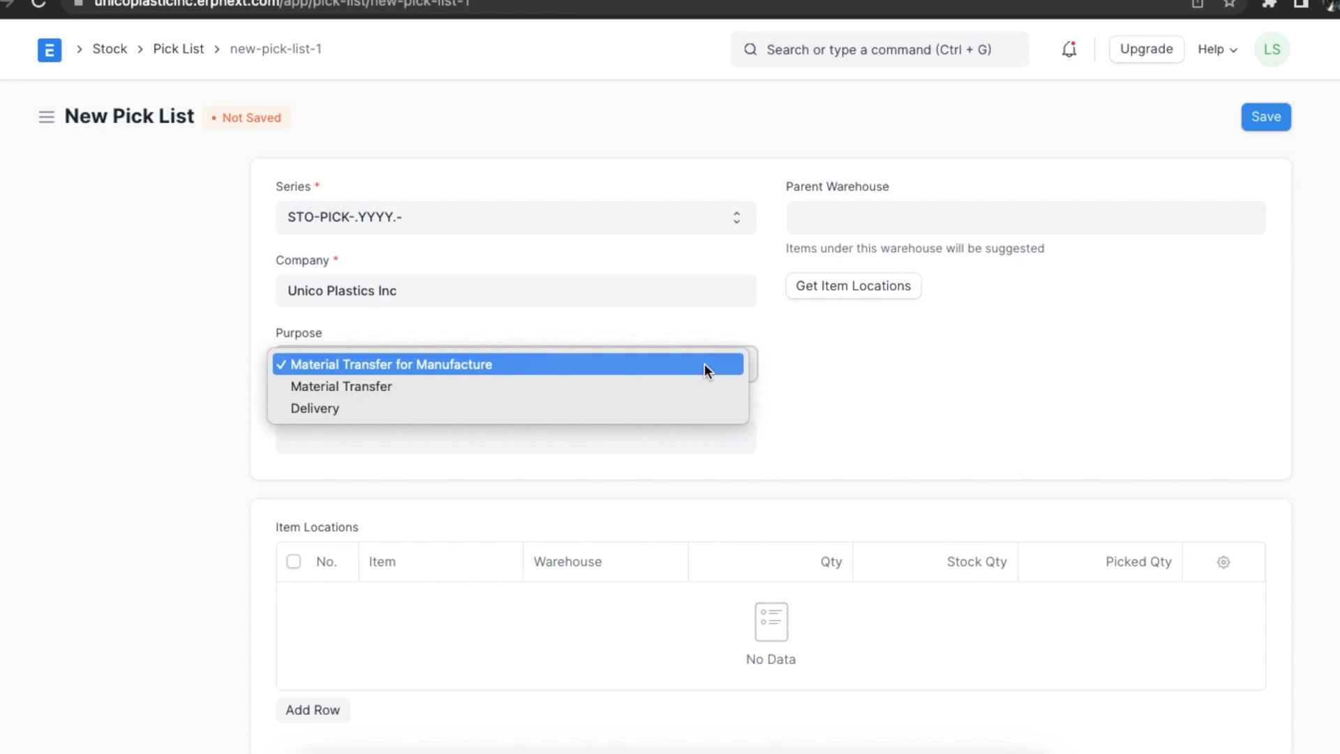
click(702, 364)
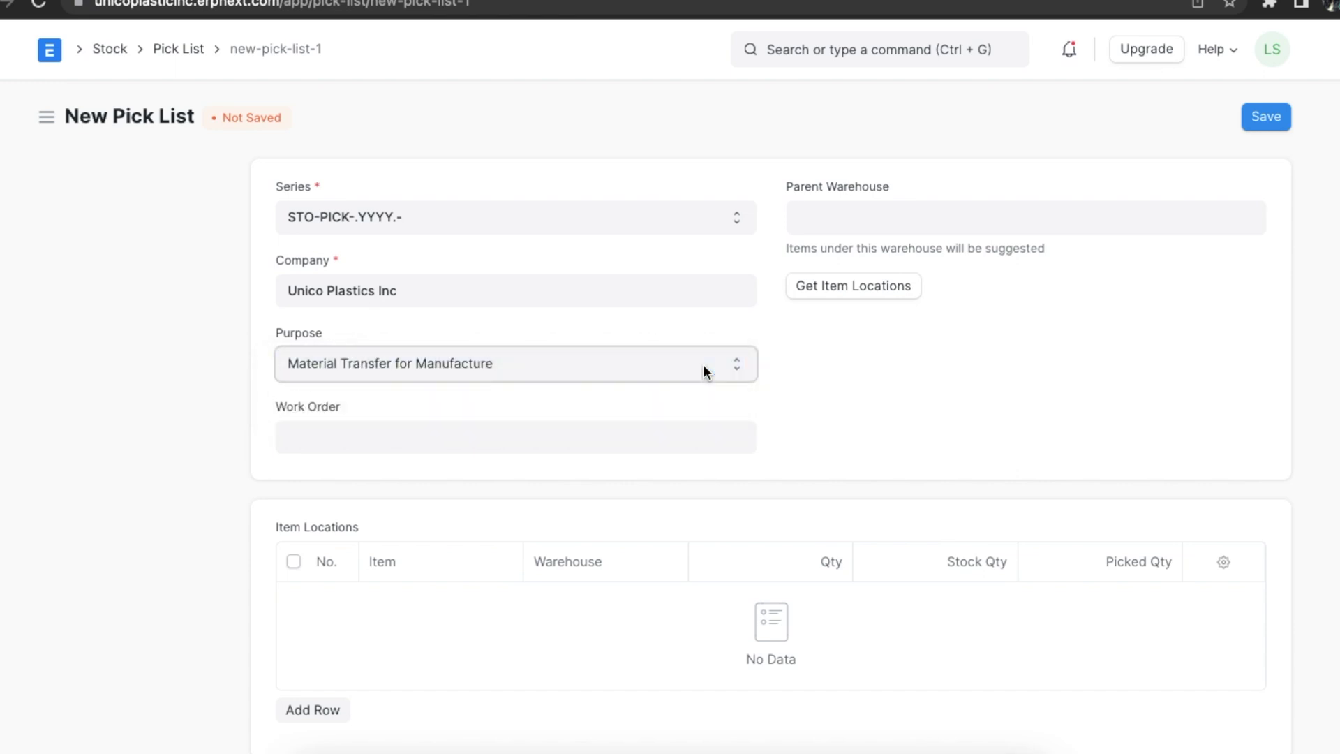
click(667, 435)
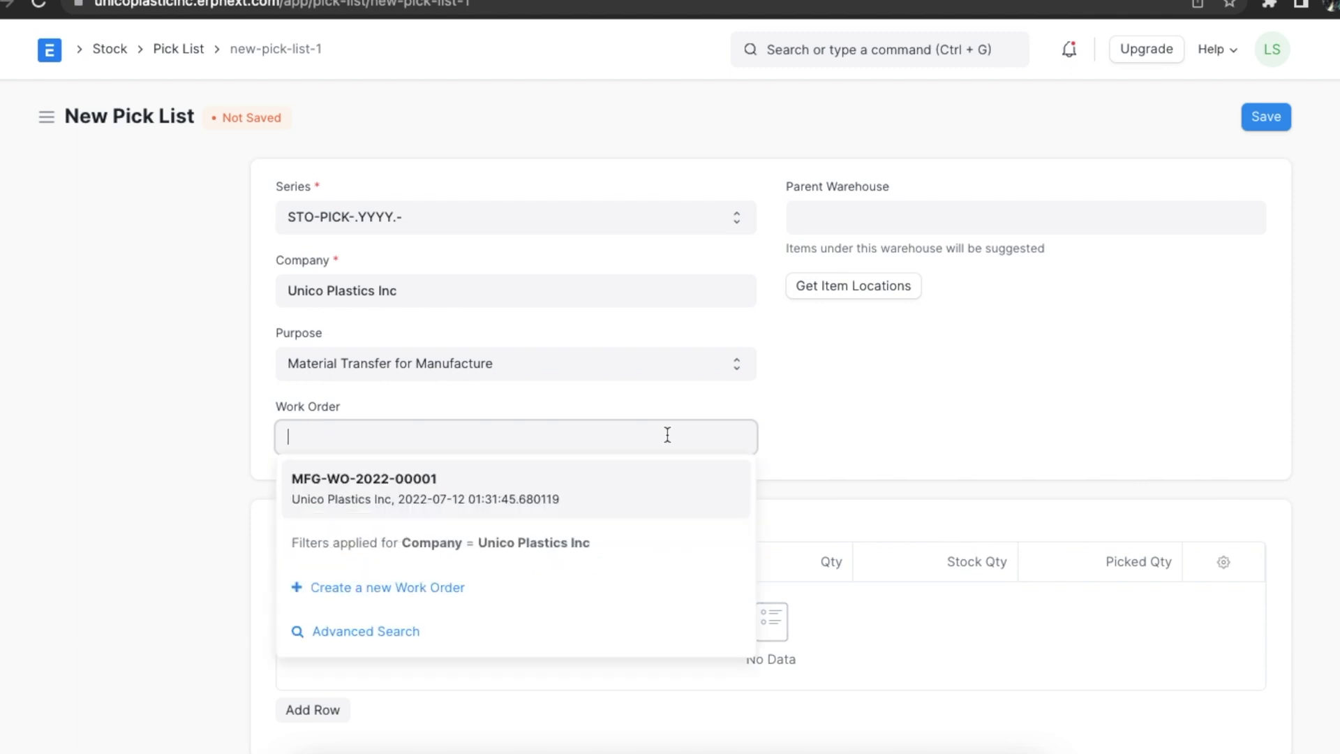
click(632, 503)
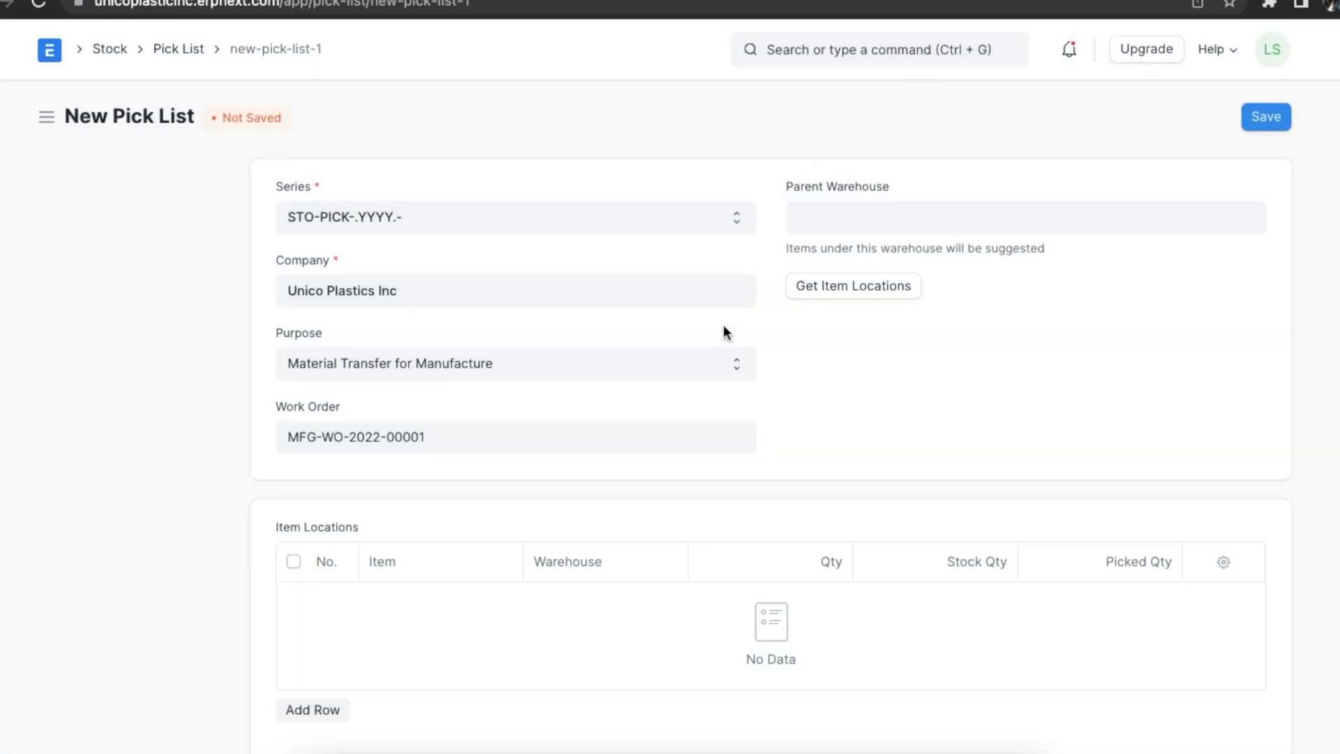
click(735, 362)
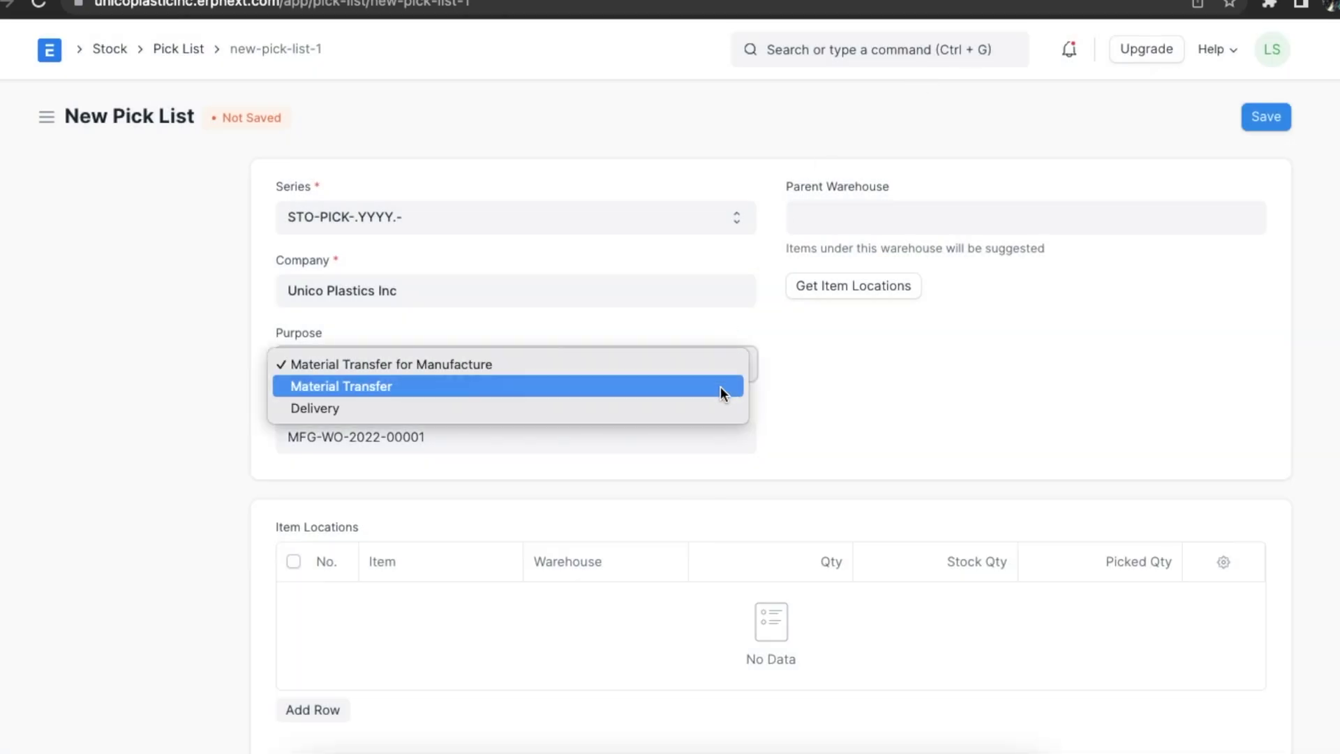
click(720, 386)
click(697, 431)
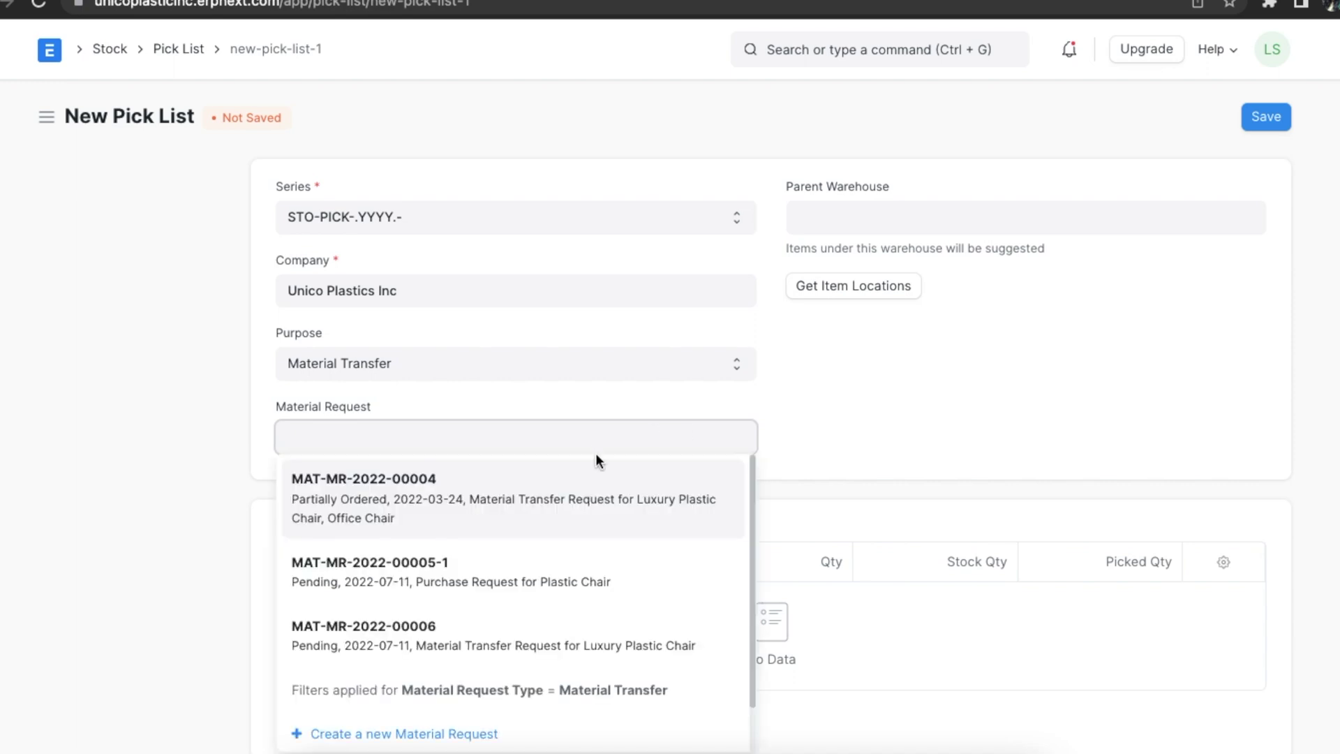
click(633, 399)
click(730, 366)
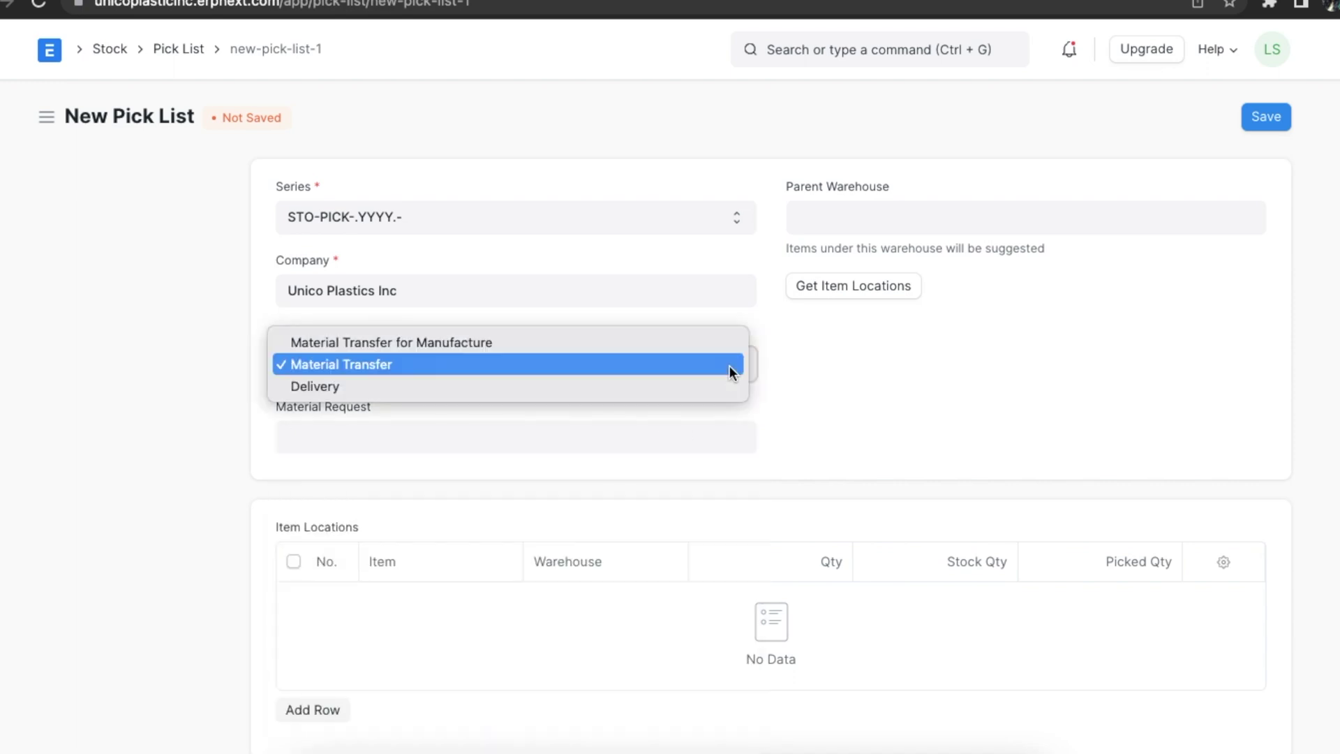
click(723, 386)
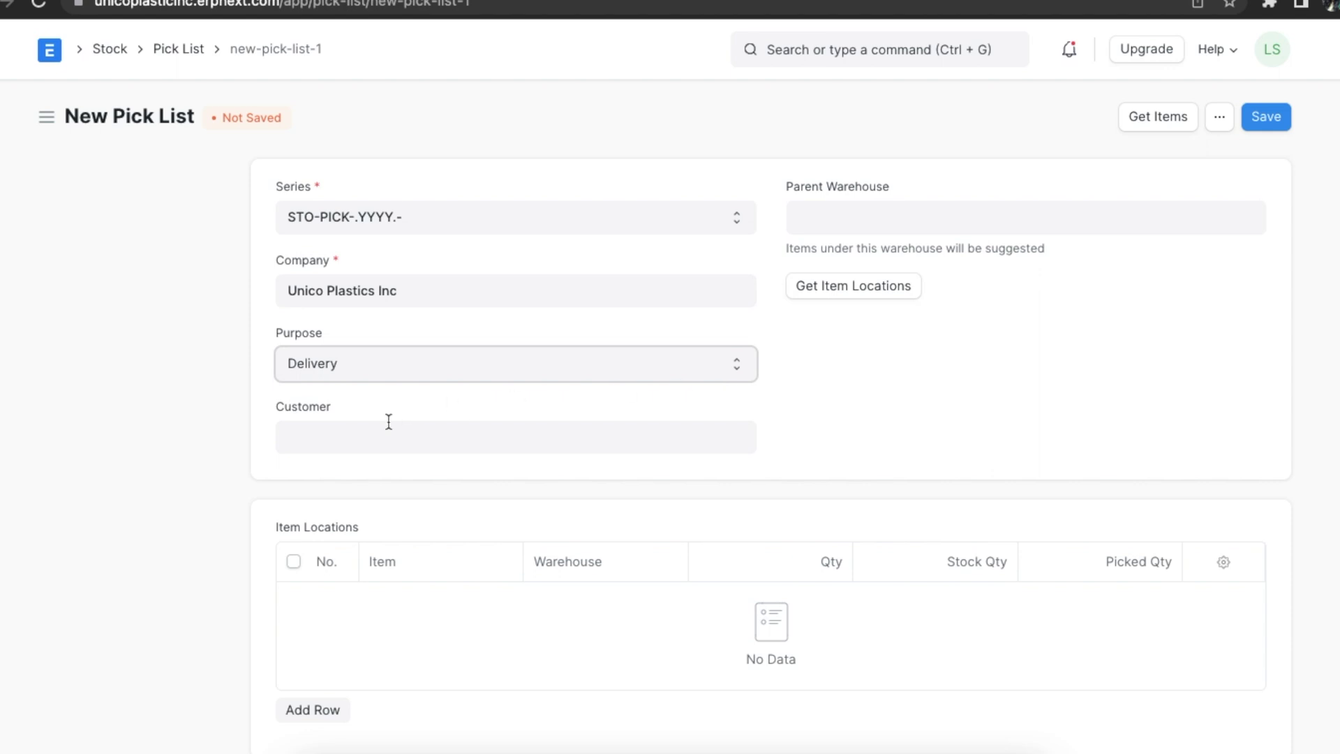
Set customer Fulher Plastics and parent warehouse All Warehouses - UPI.
click(375, 436)
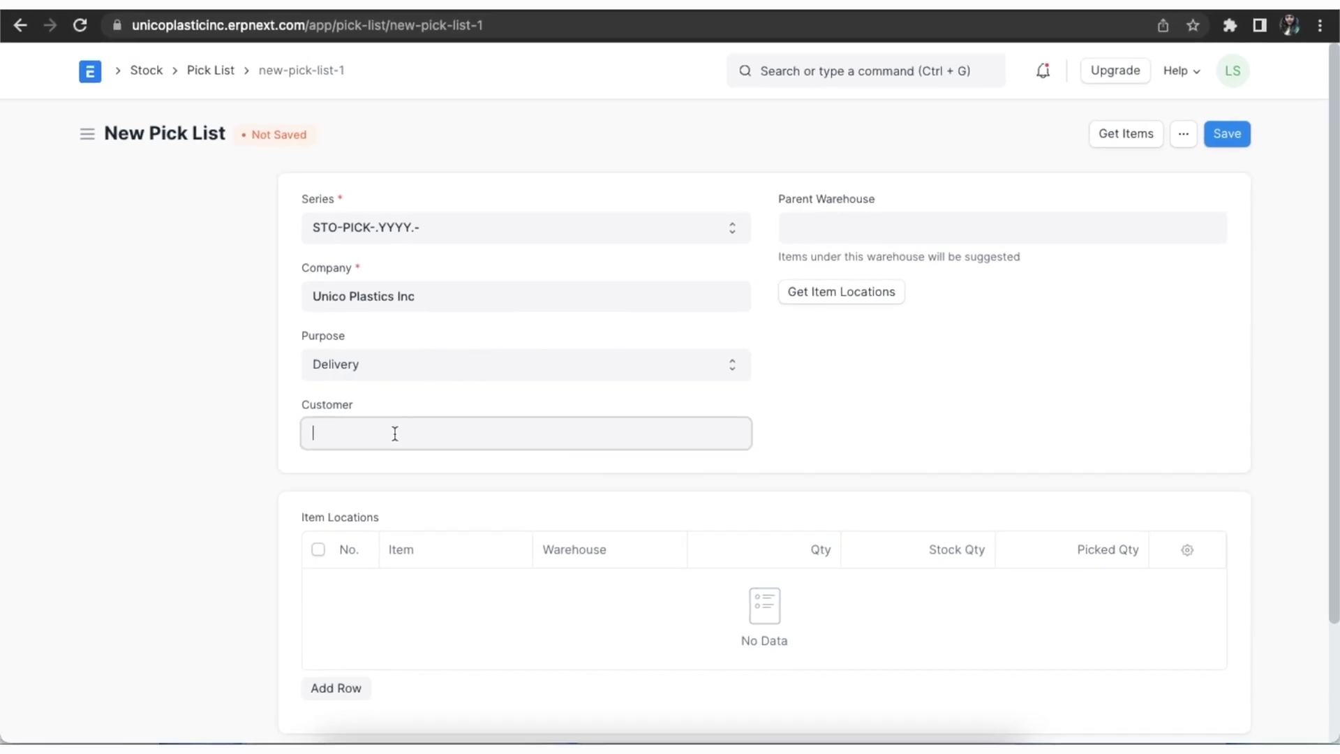
click(405, 660)
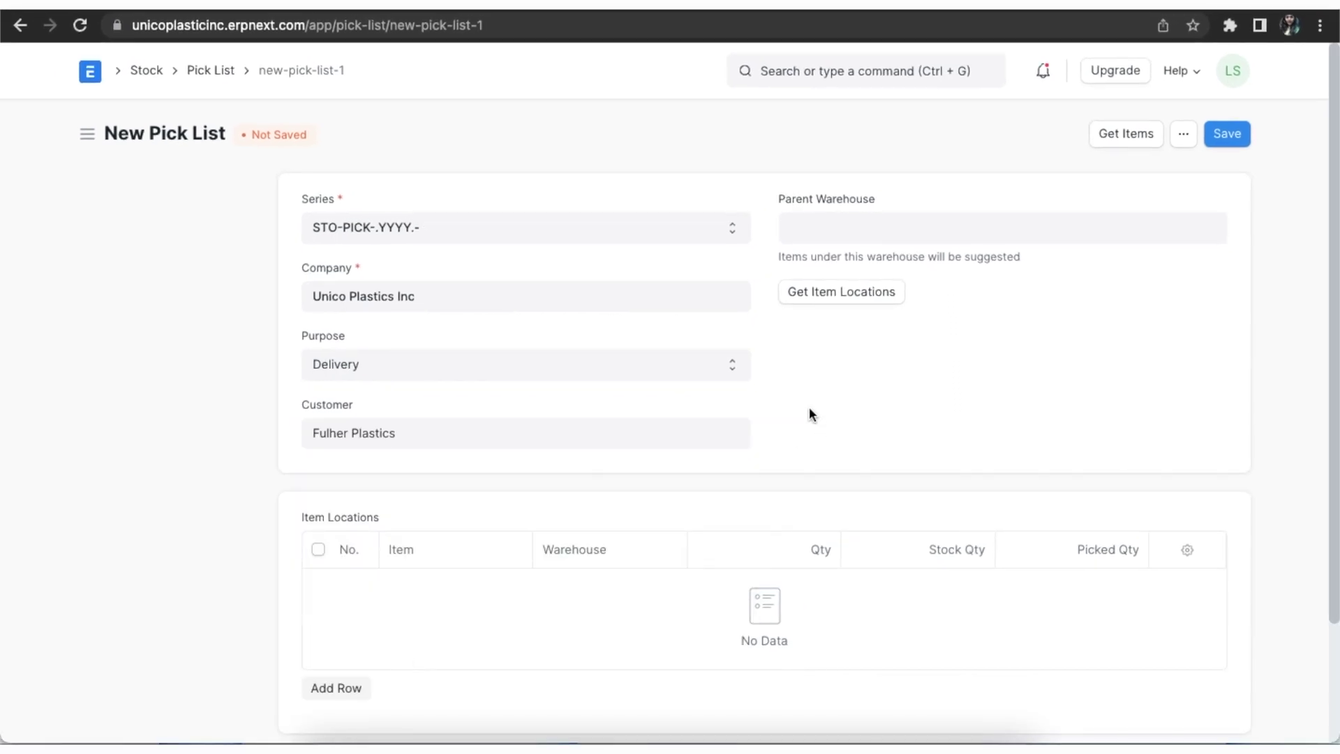
click(841, 231)
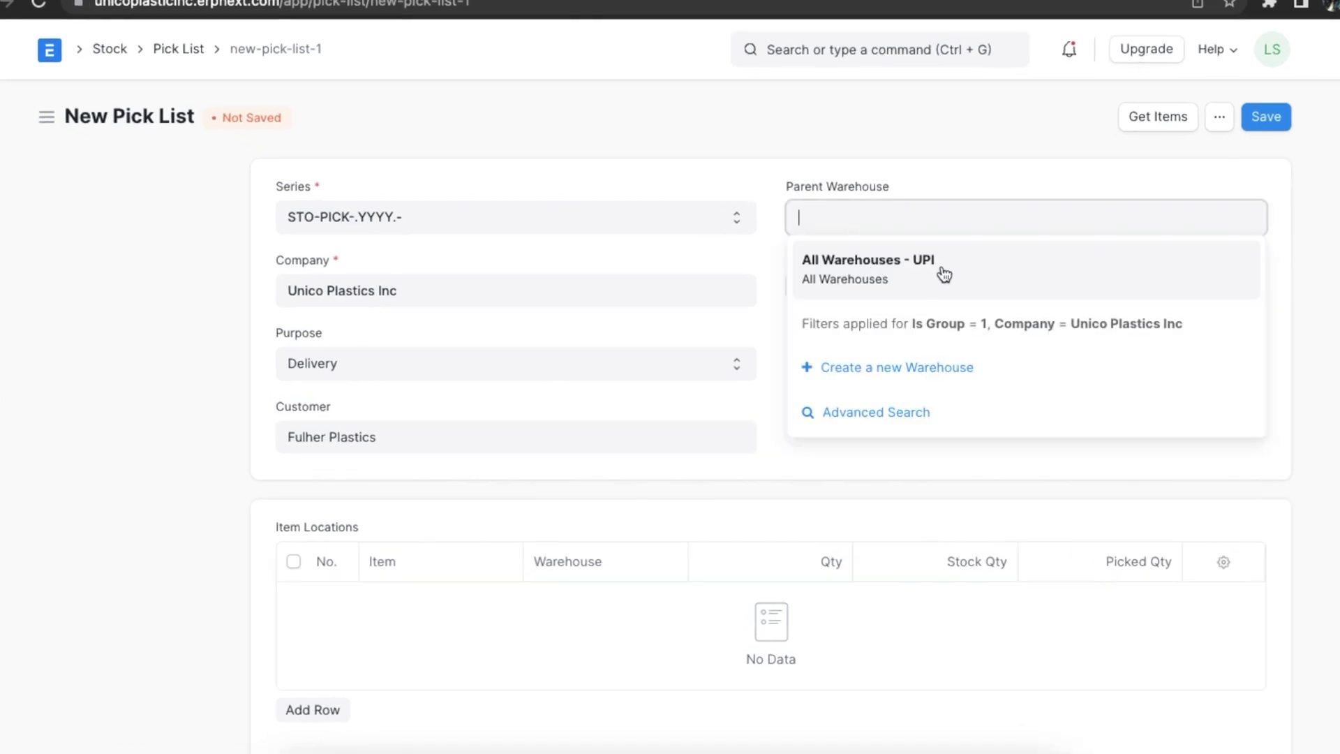
click(943, 274)
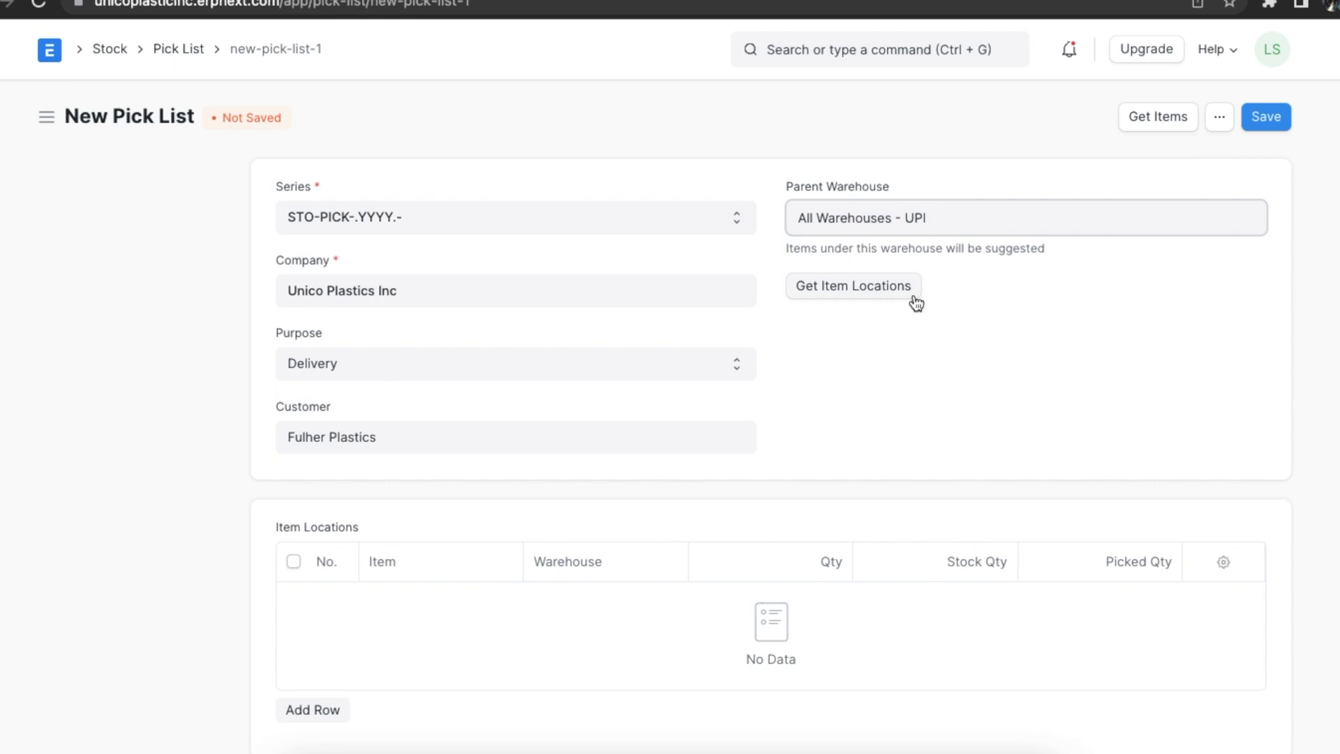
Get the items of the first Fulher Plastics sales order into the pick list.
click(1160, 119)
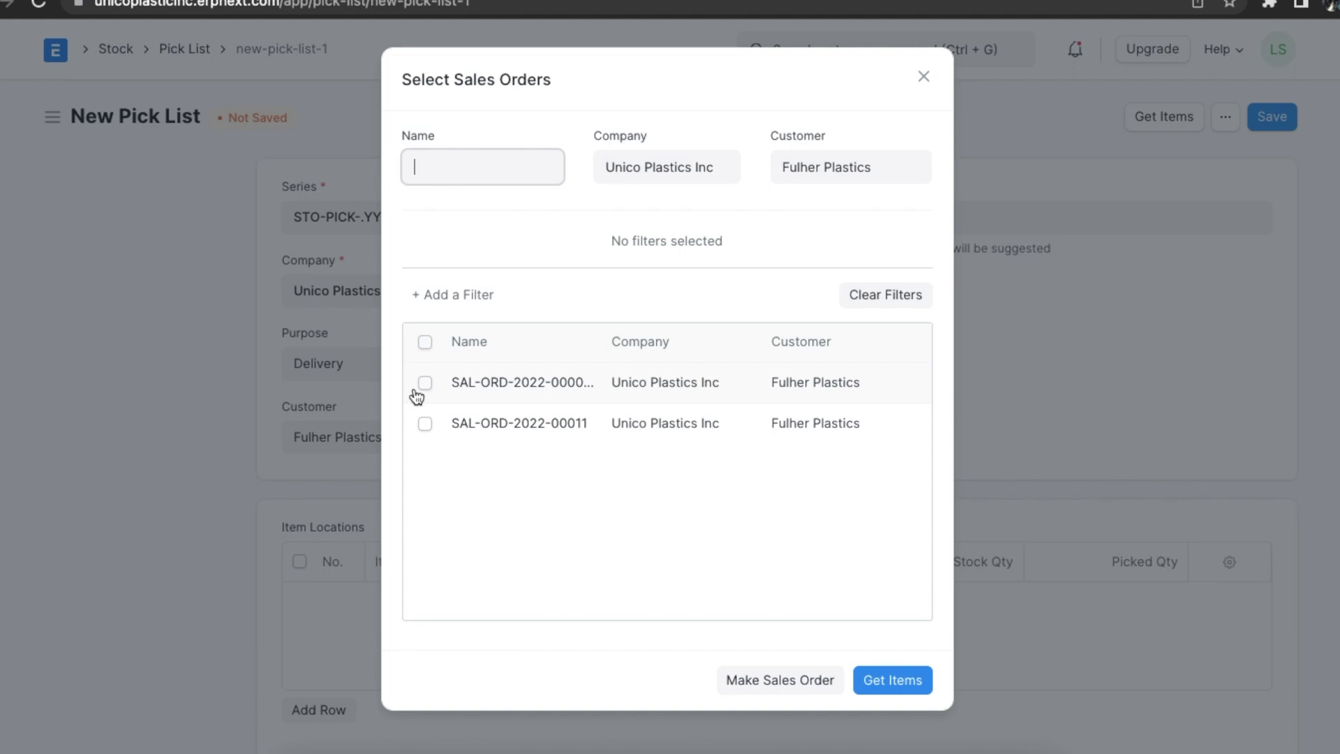
click(424, 382)
click(886, 680)
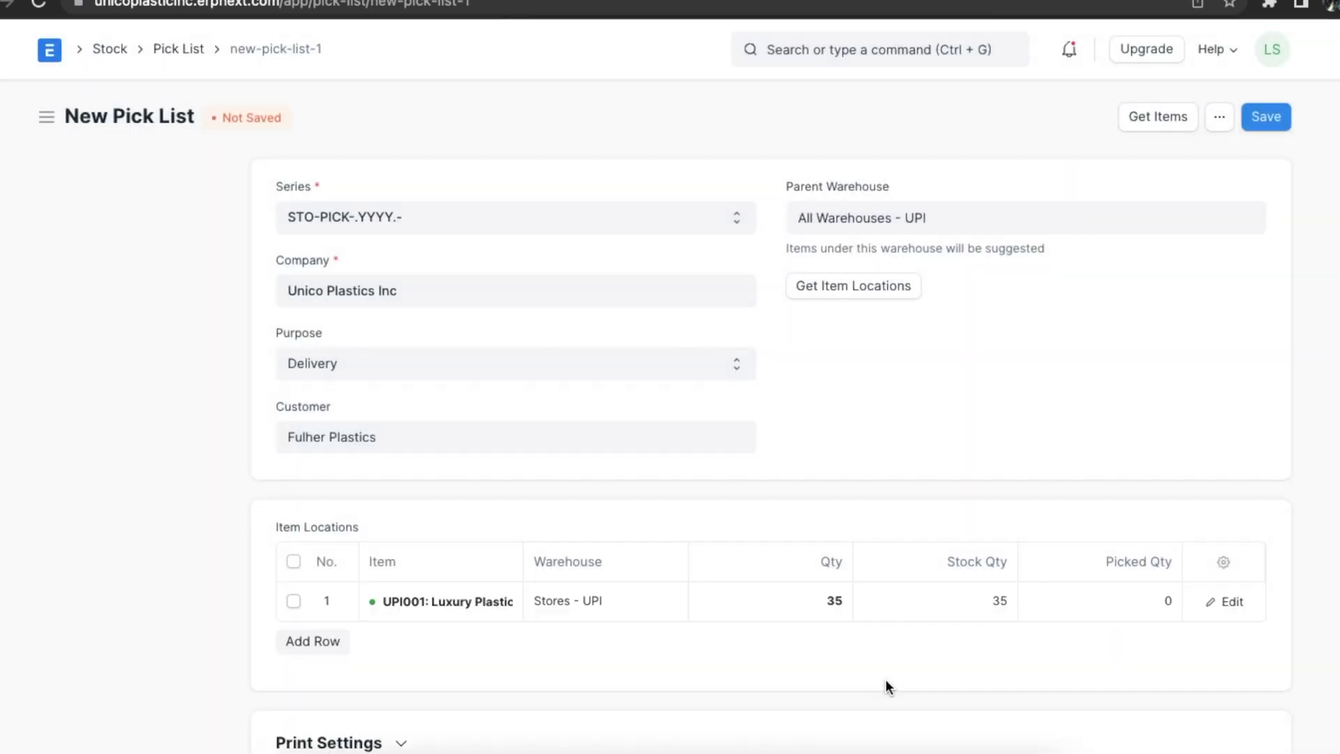
scroll(885, 680, down, 2)
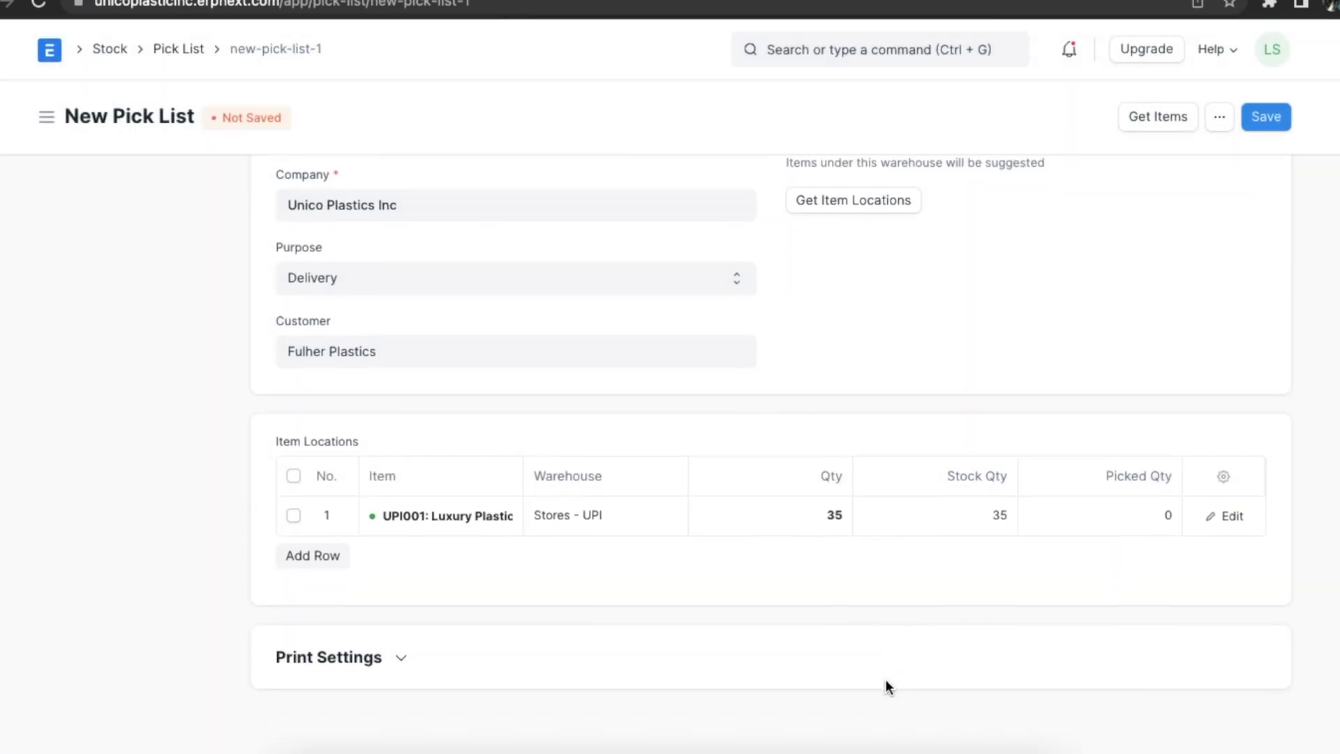
Set the picked quantity of item row 1 to 35.
click(1226, 517)
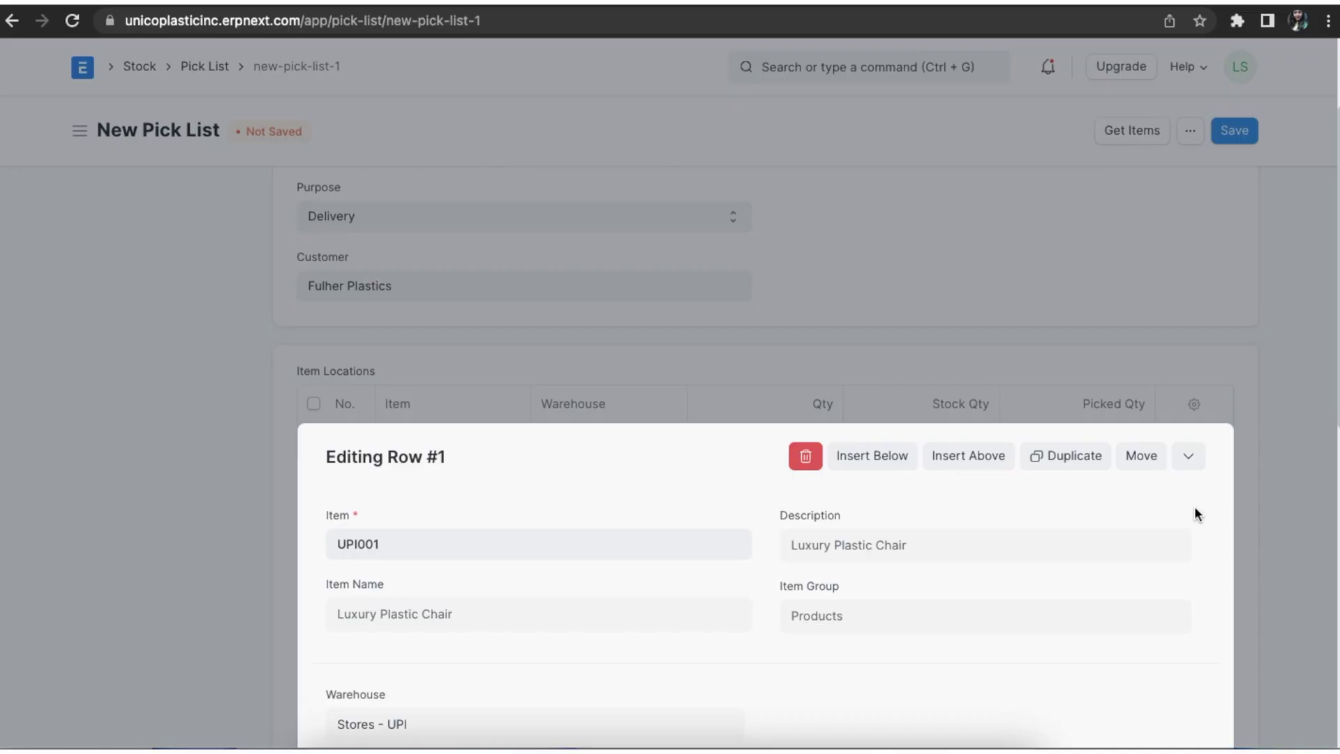
scroll(852, 501, down, 5)
scroll(851, 501, up, 4)
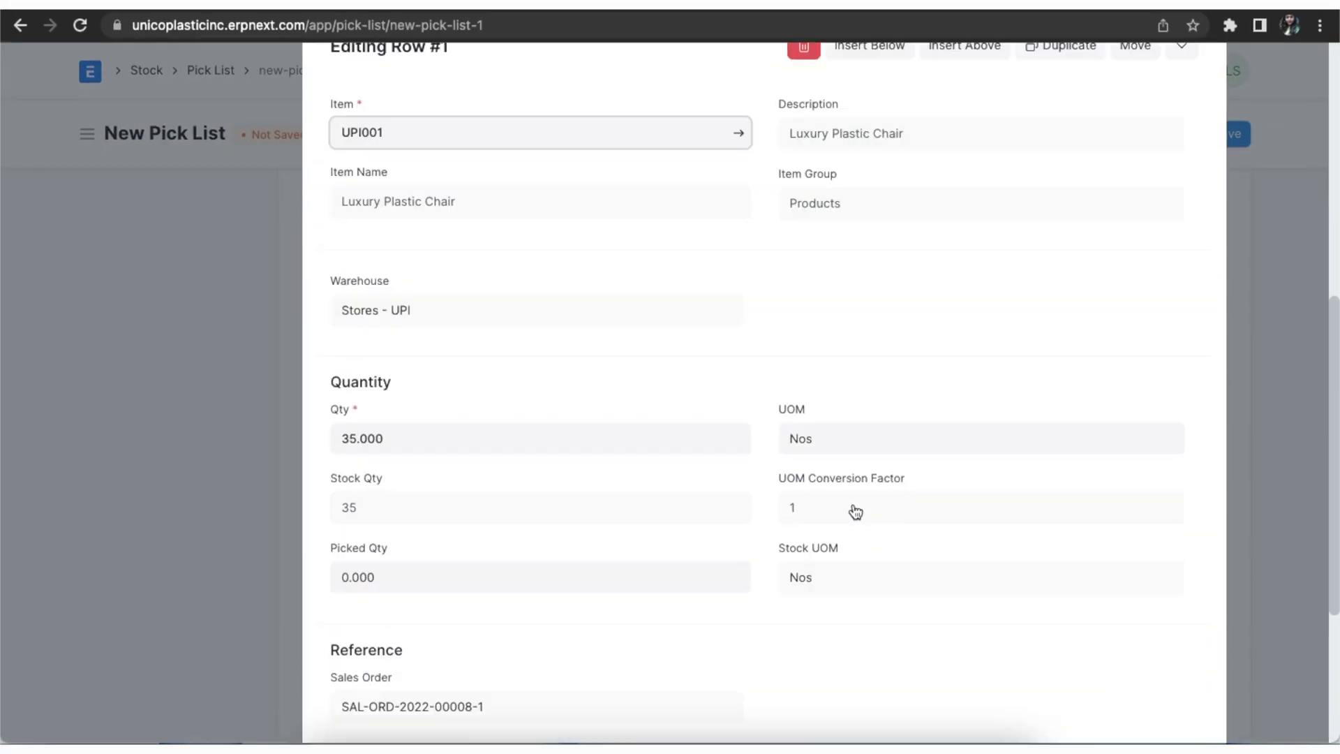
scroll(852, 501, up, 3)
click(114, 545)
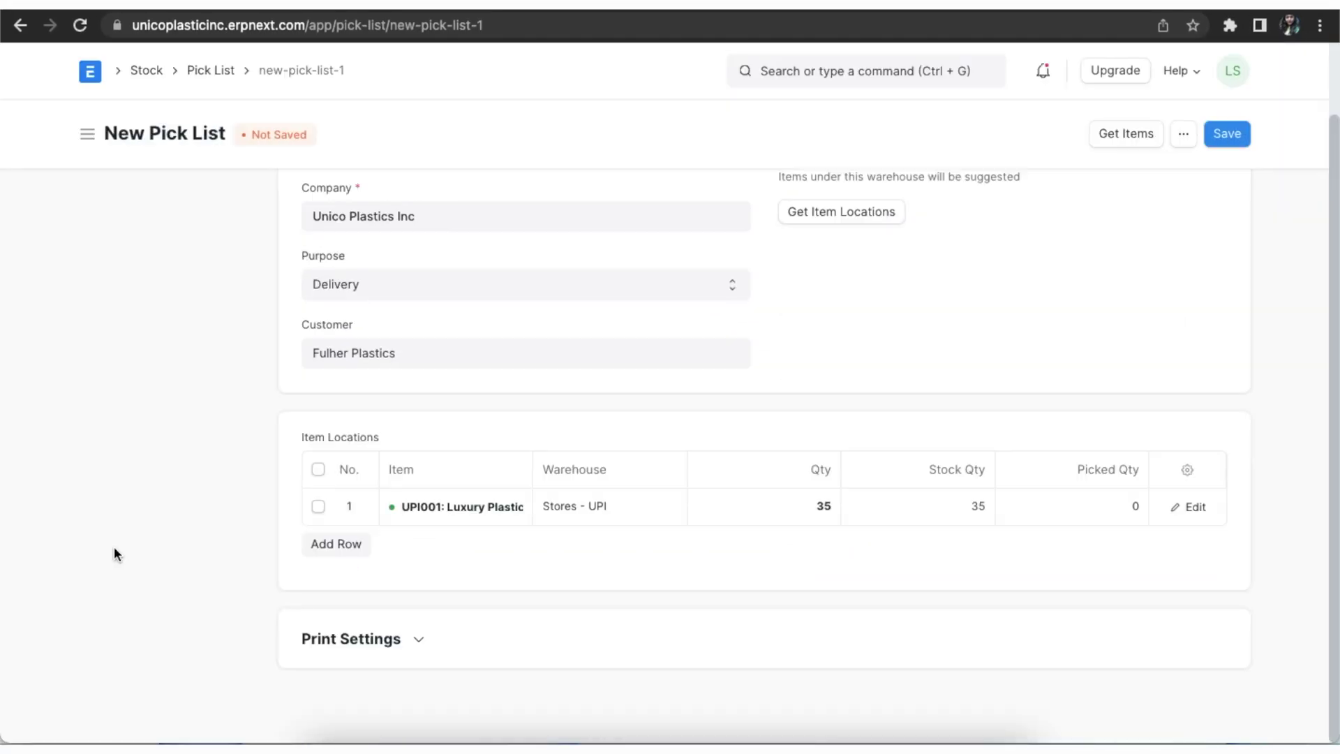
click(1063, 516)
text(35)
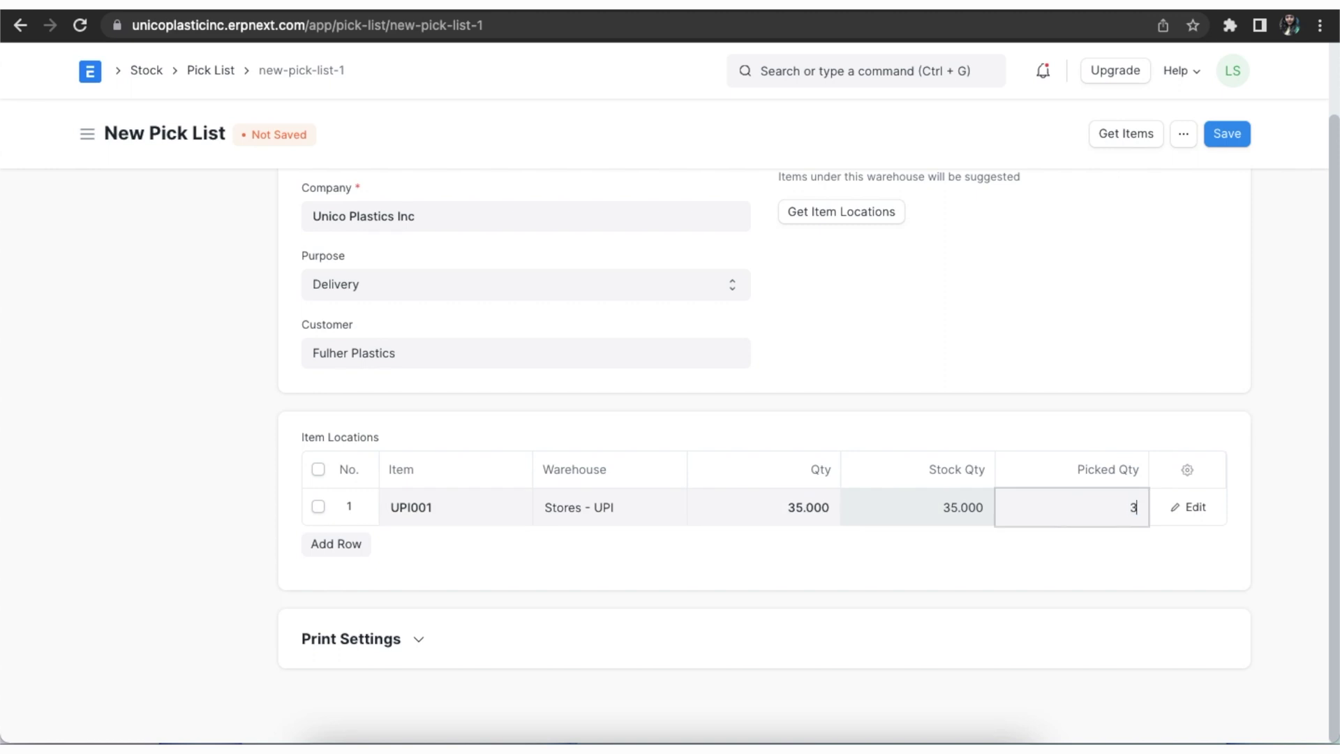
click(960, 543)
Save and submit pick list STO-PICK-2022-00003.
scroll(863, 407, up, 1)
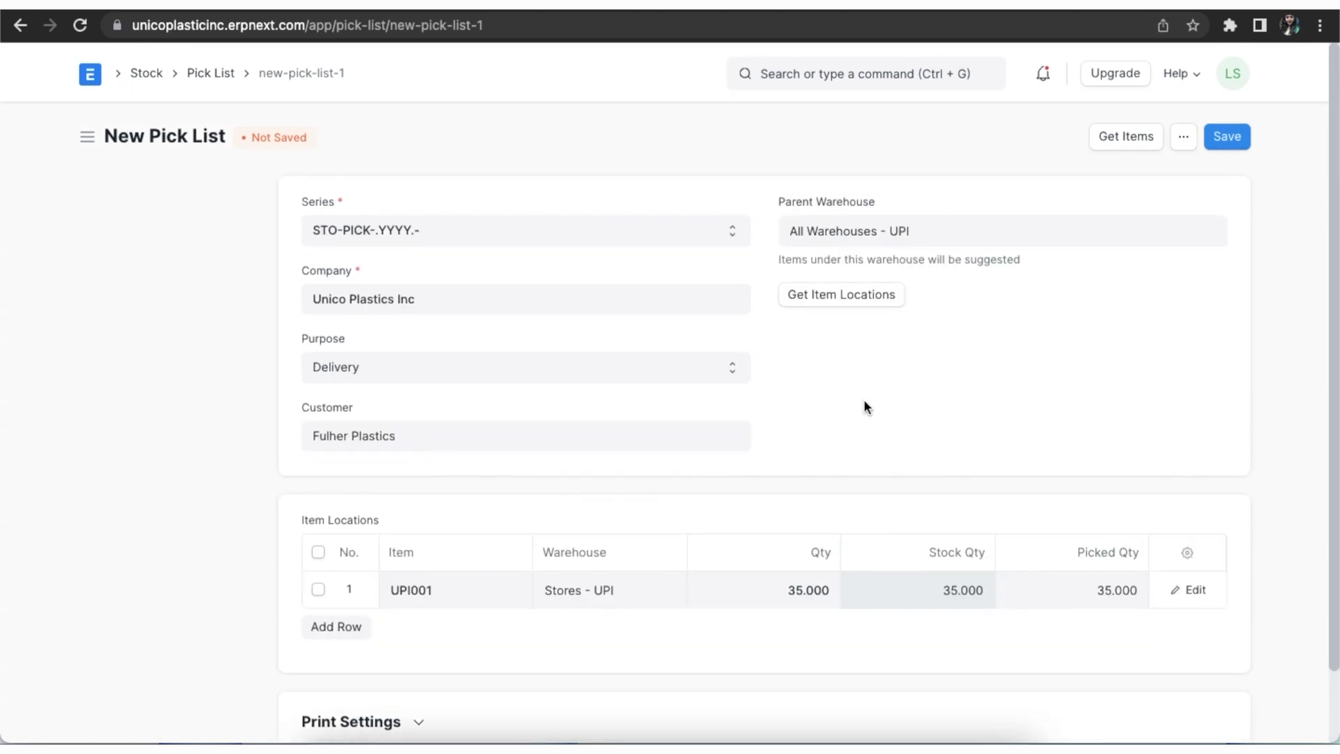
click(1227, 138)
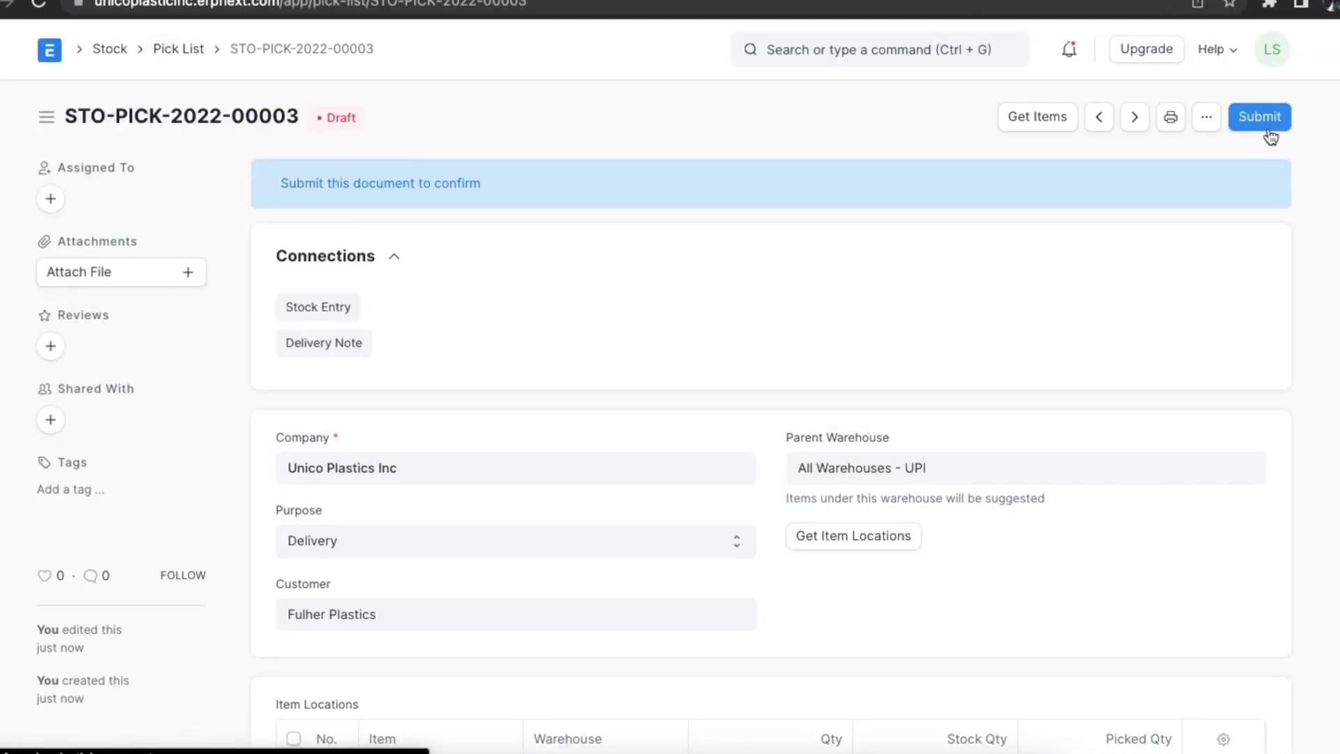
click(1268, 133)
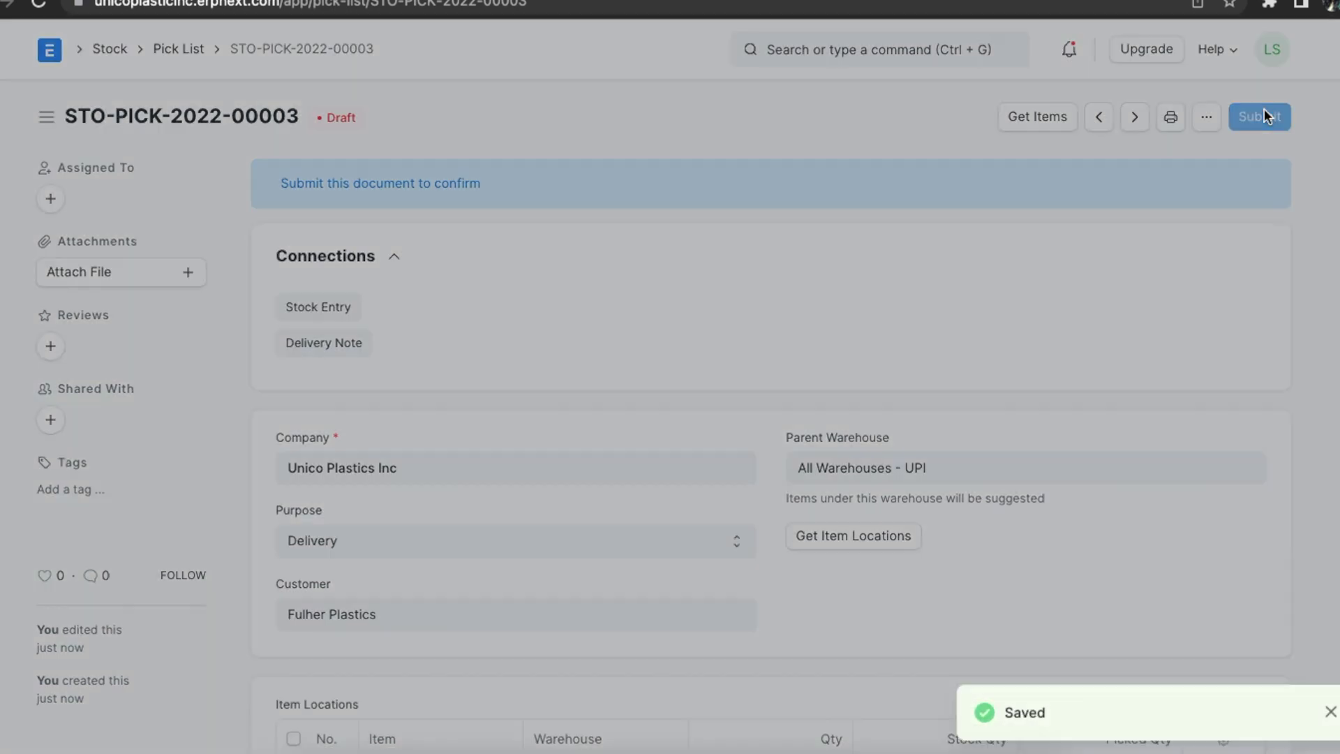
click(909, 200)
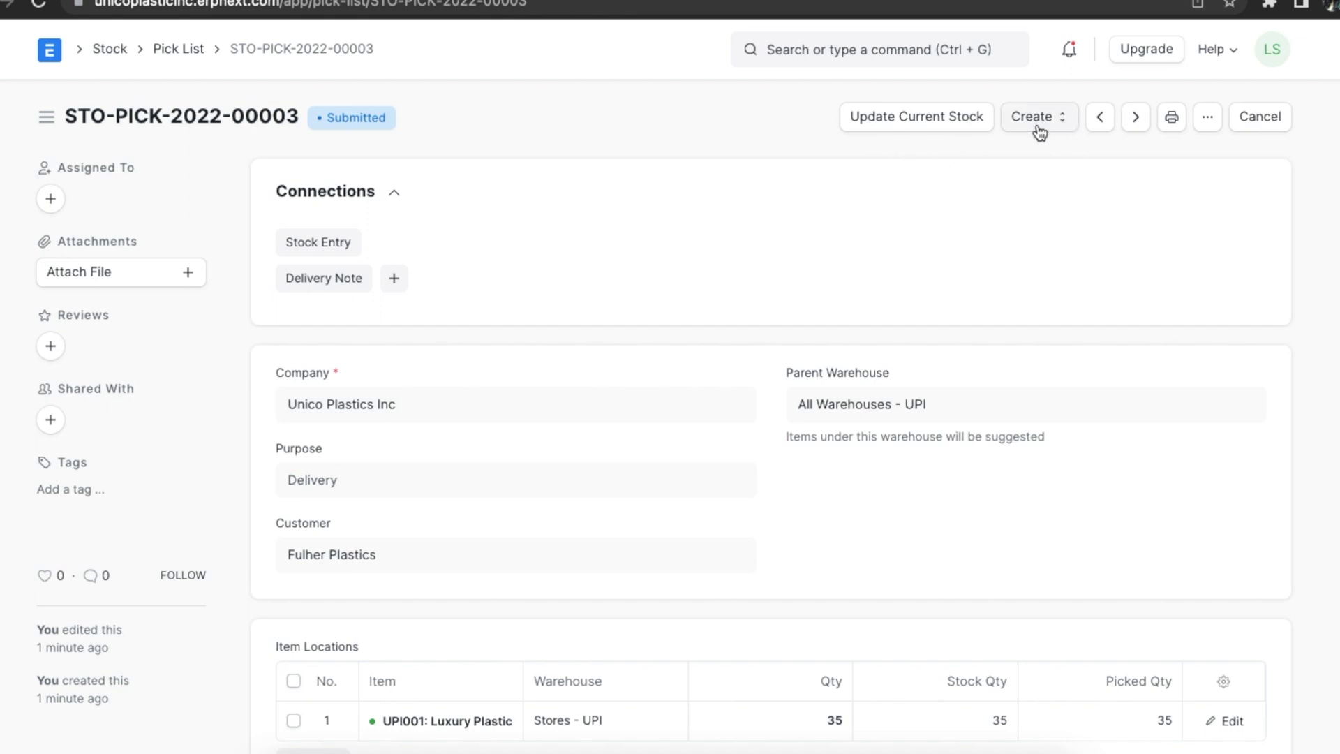
Create delivery note MAT-DN-2022-00029 from the pick list and submit it.
click(395, 280)
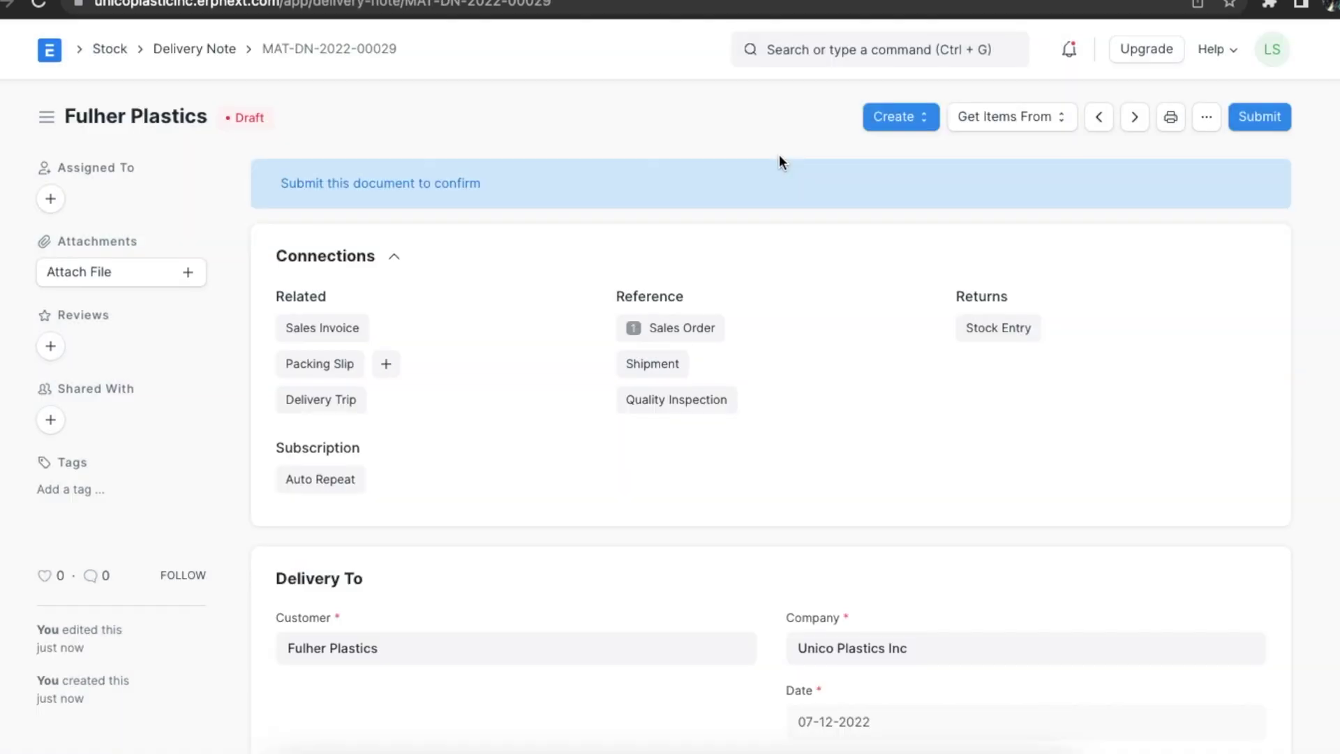
scroll(936, 500, down, 5)
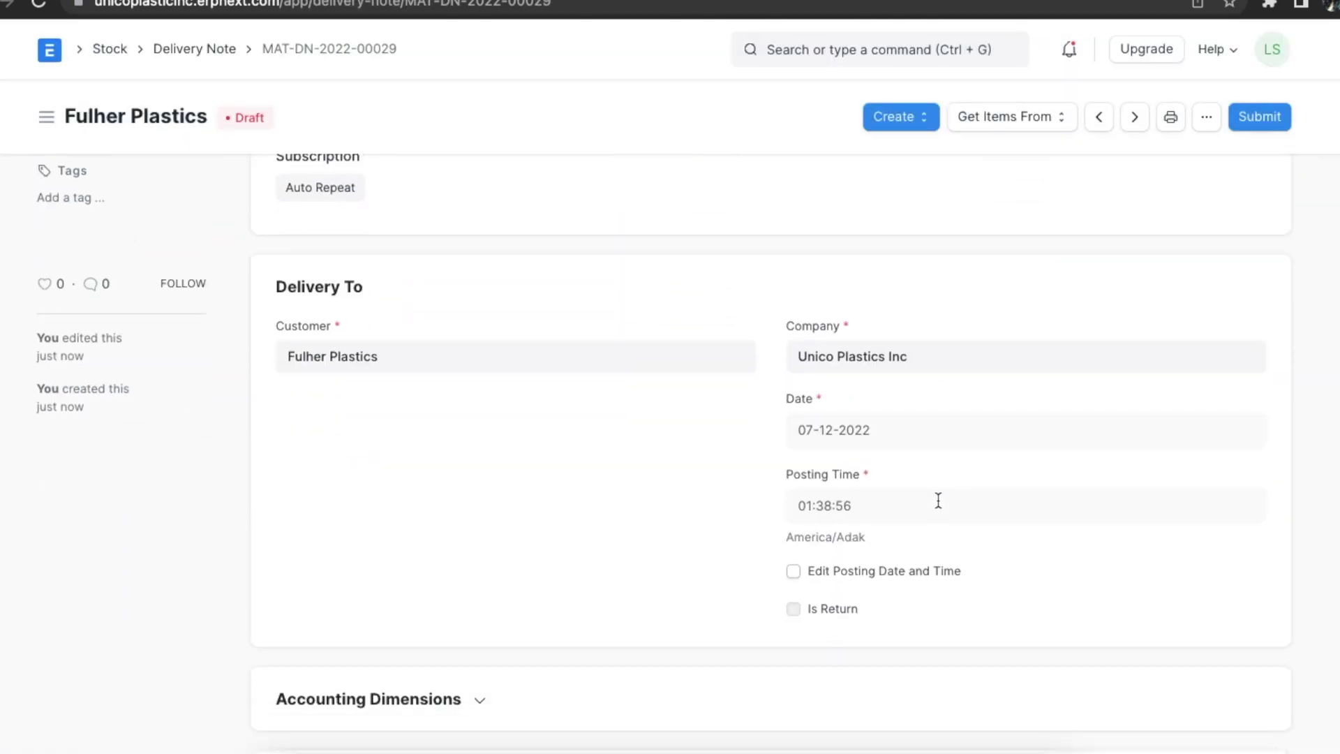
scroll(937, 500, up, 5)
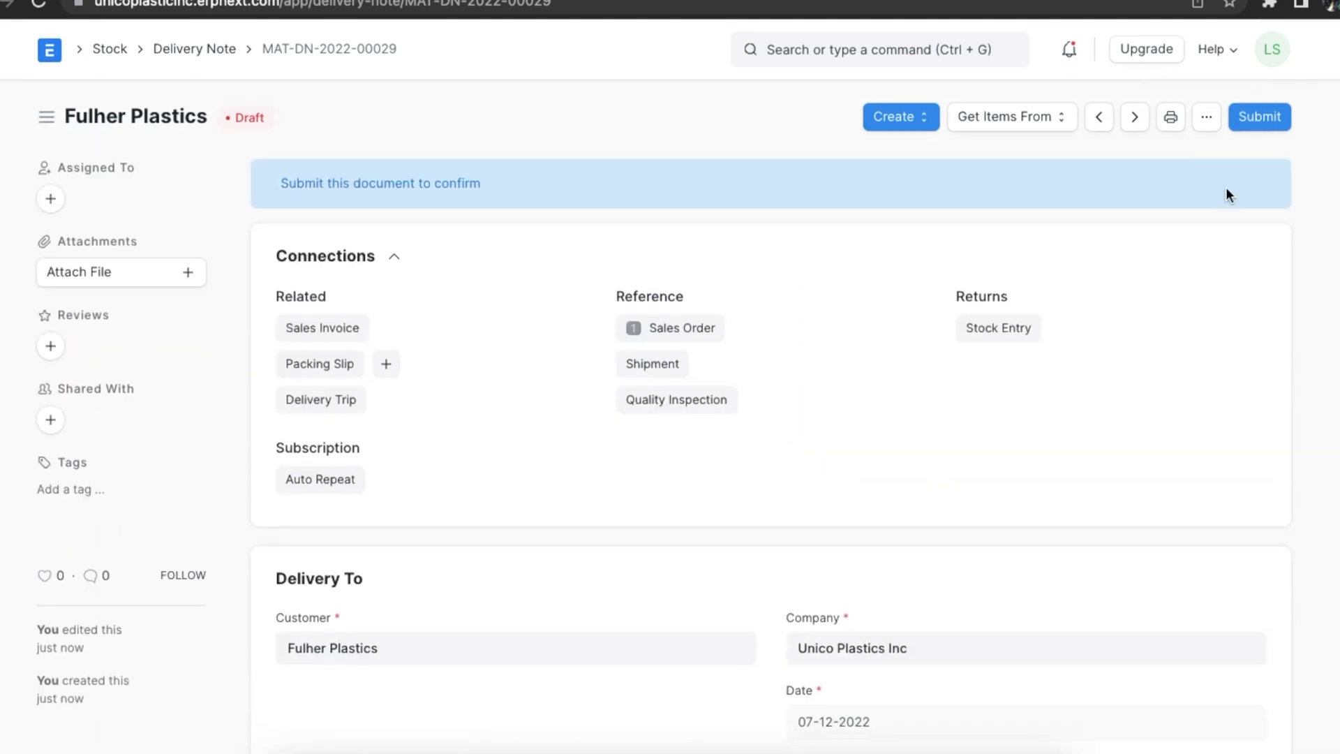
click(1276, 122)
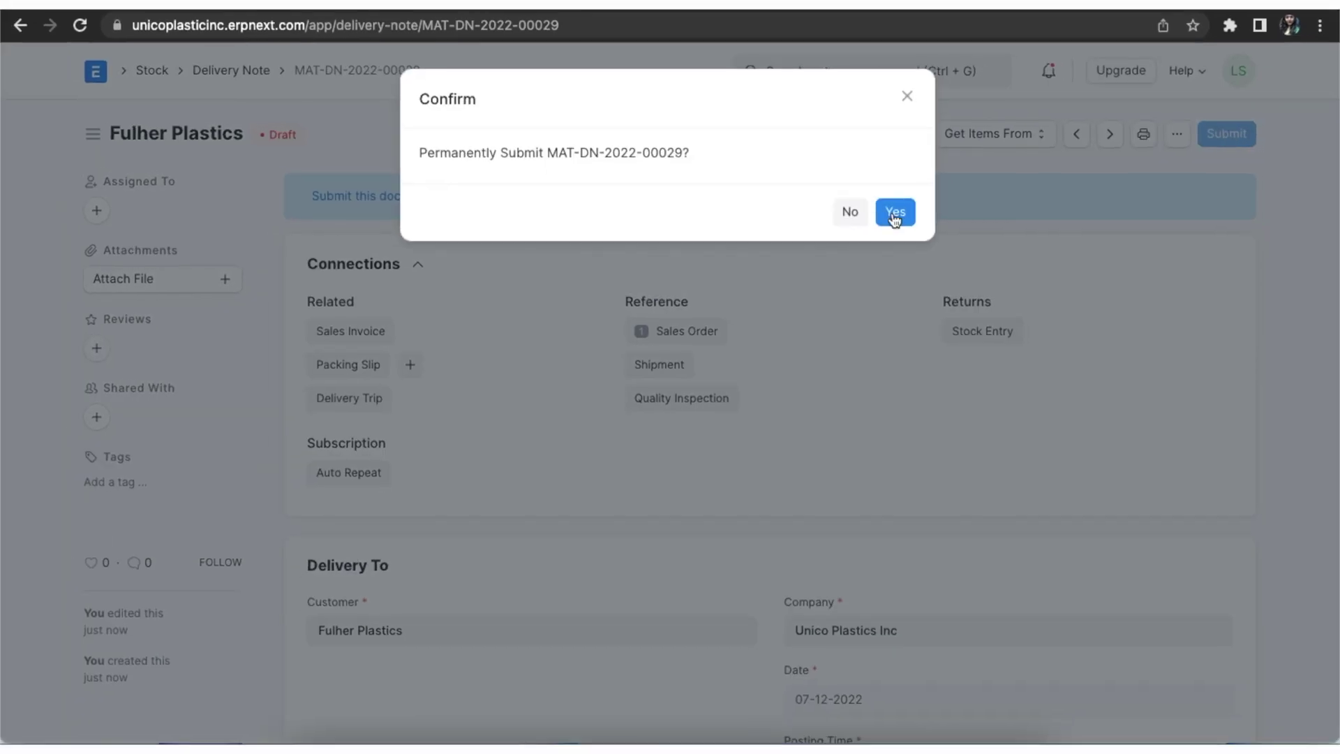
click(891, 211)
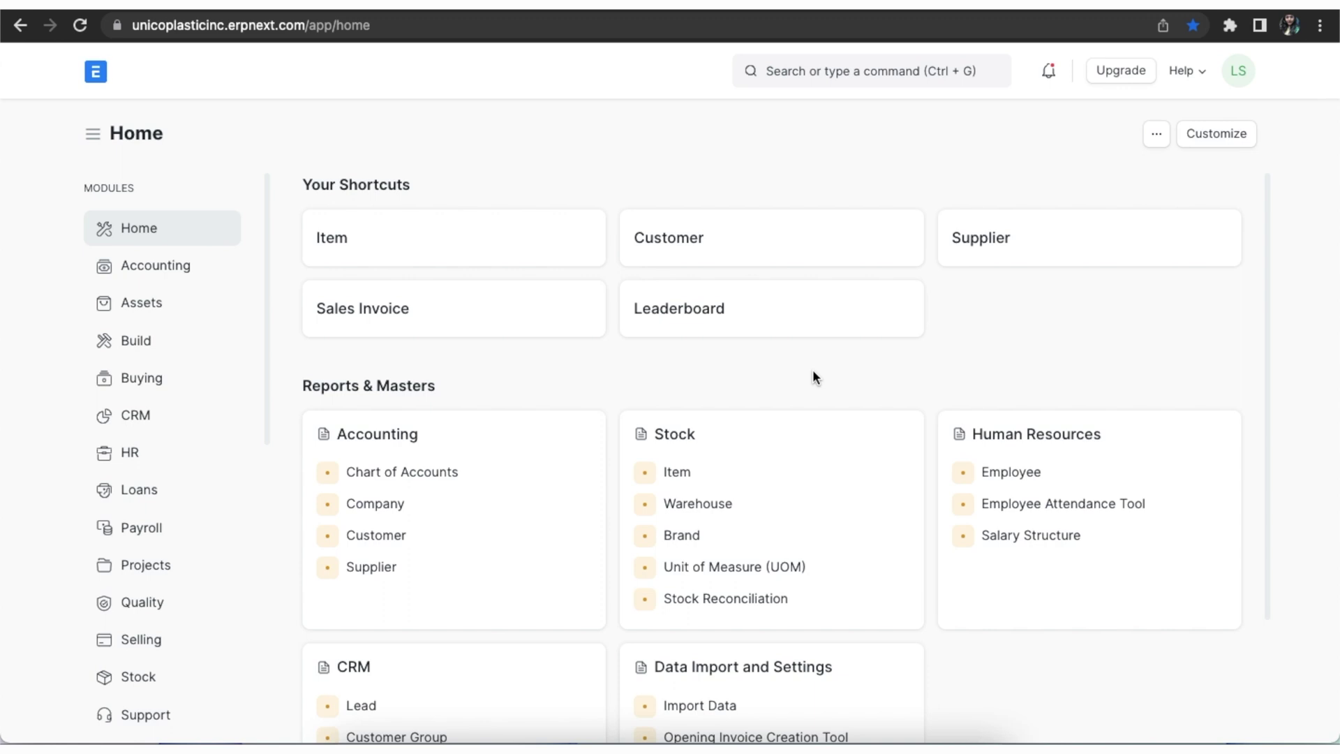
Open Federated Inc. delivery note MAT-DN-2022-00025 and show its Create options.
click(838, 60)
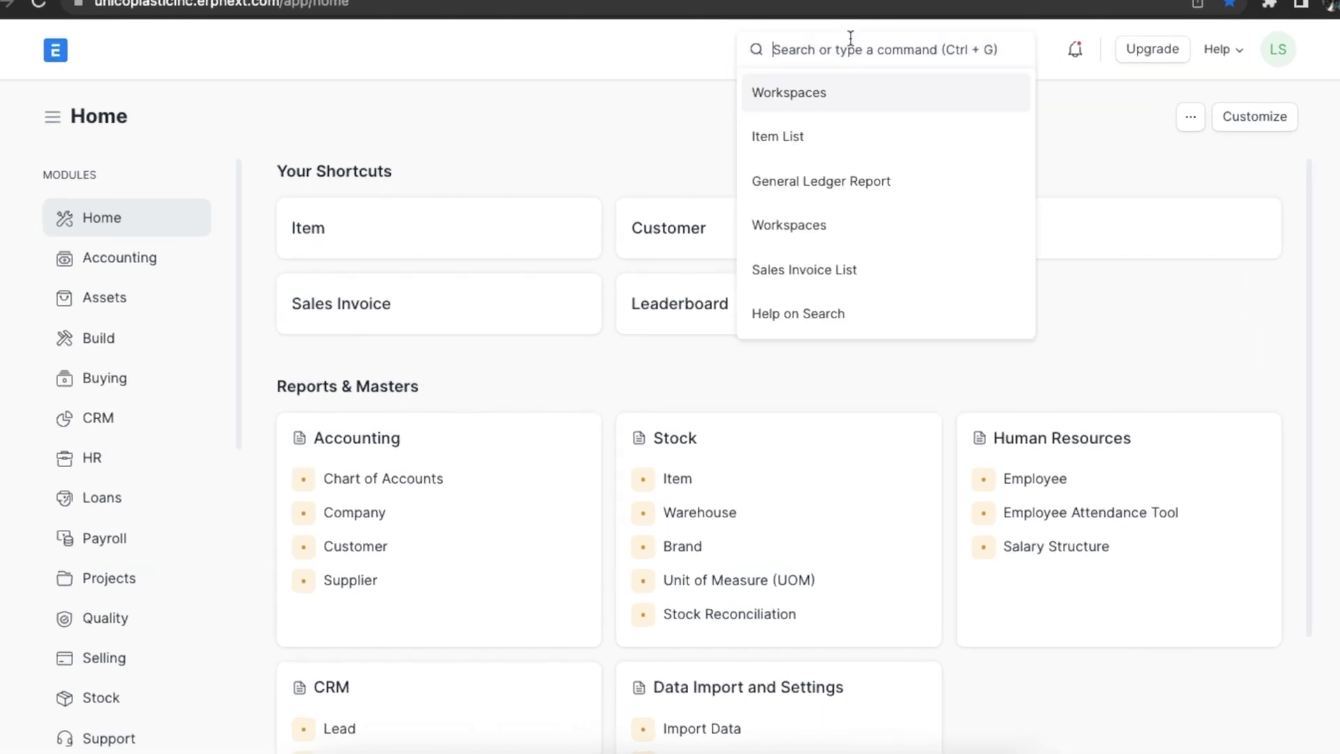
text(delivery)
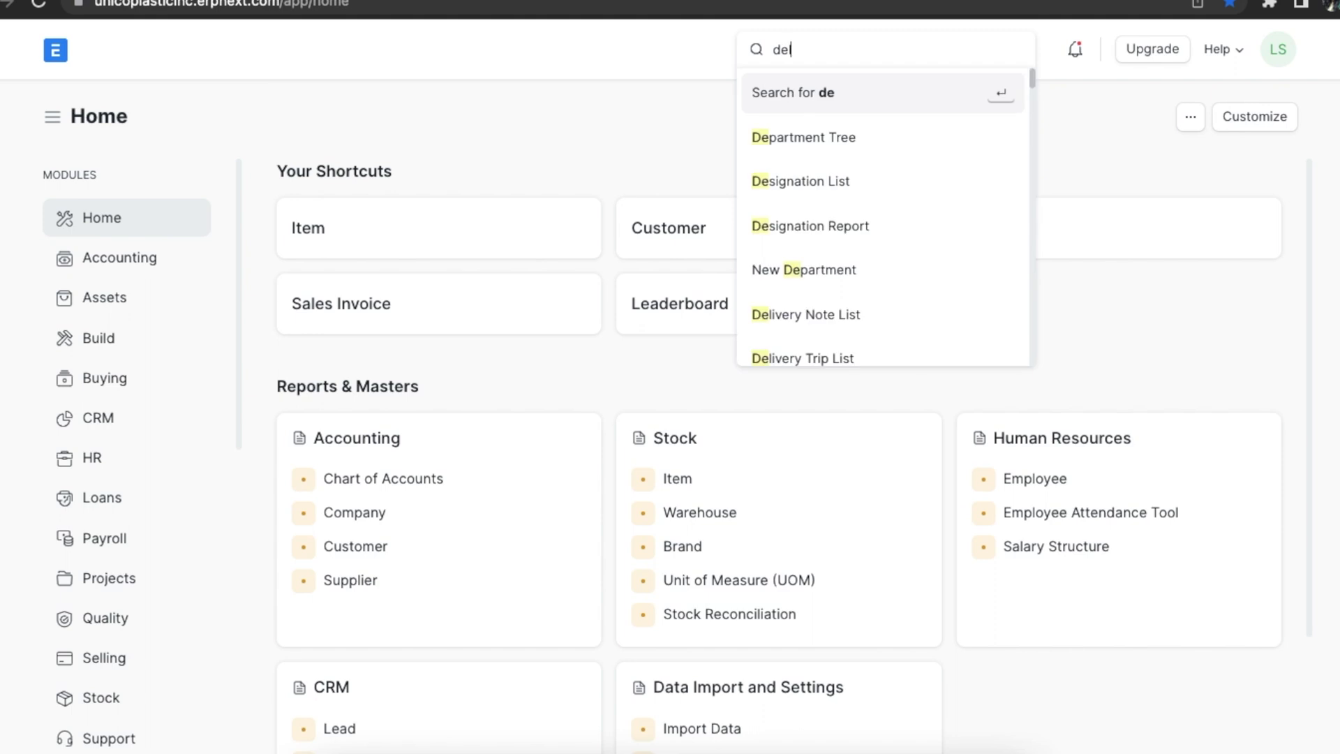
text( no)
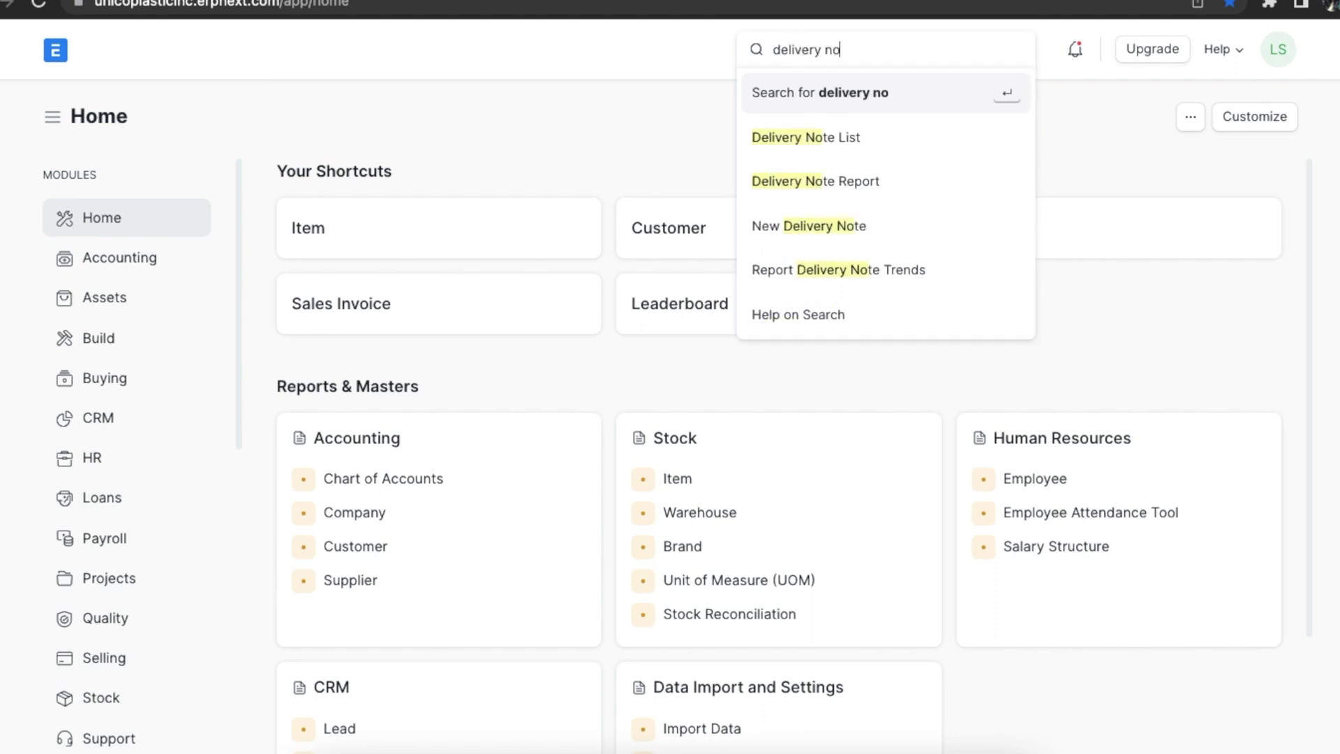
click(884, 132)
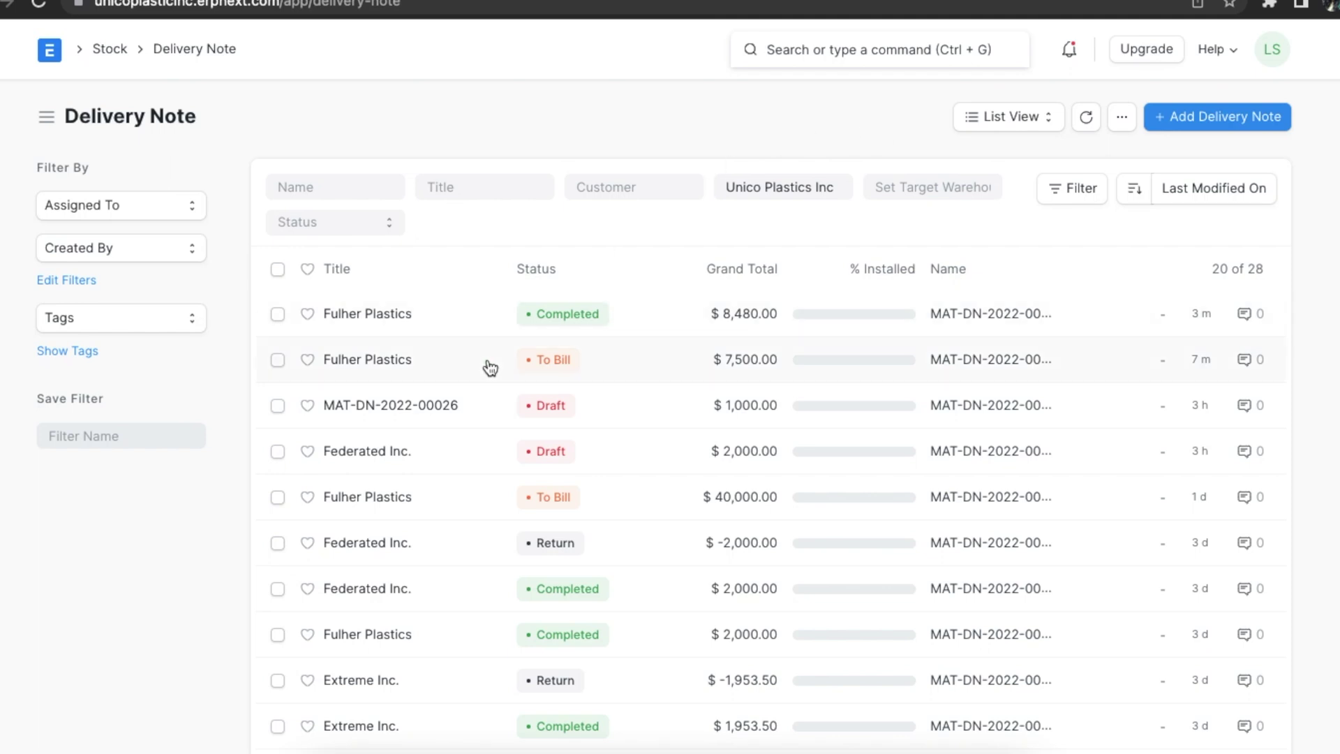
click(379, 457)
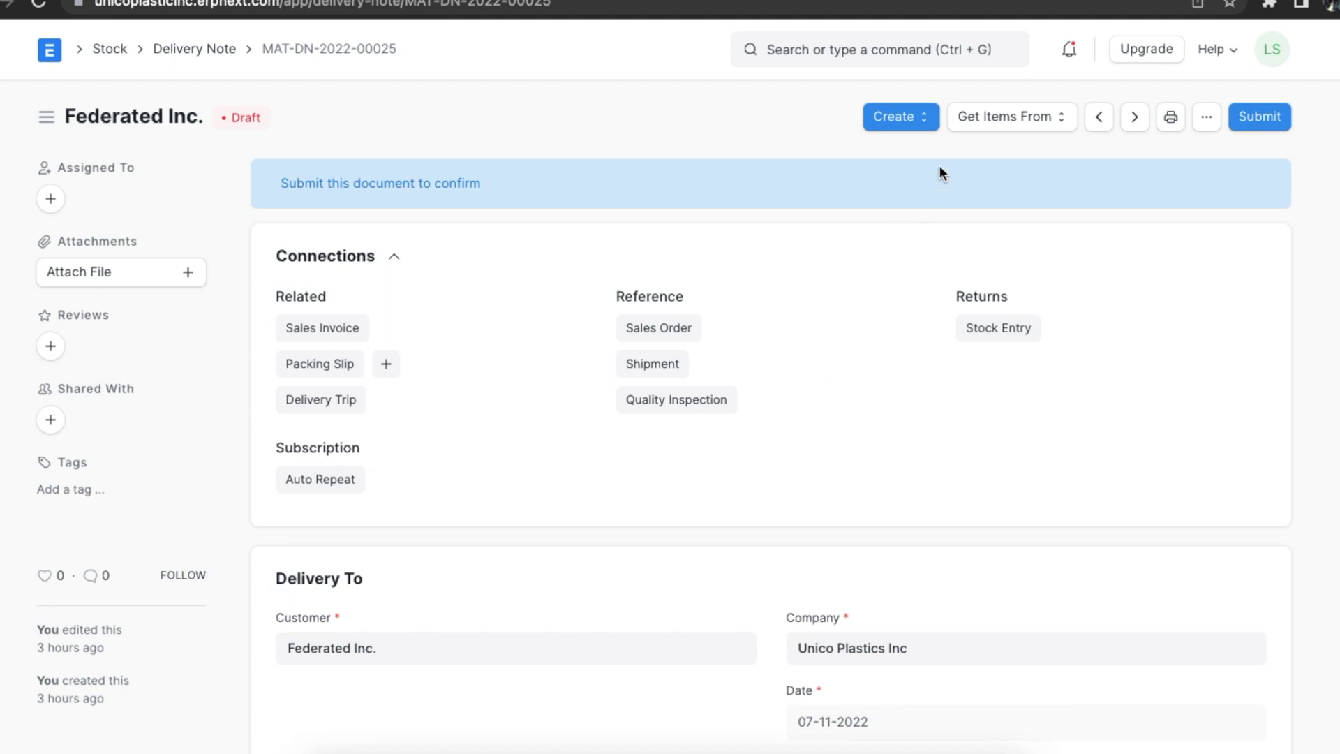
click(924, 123)
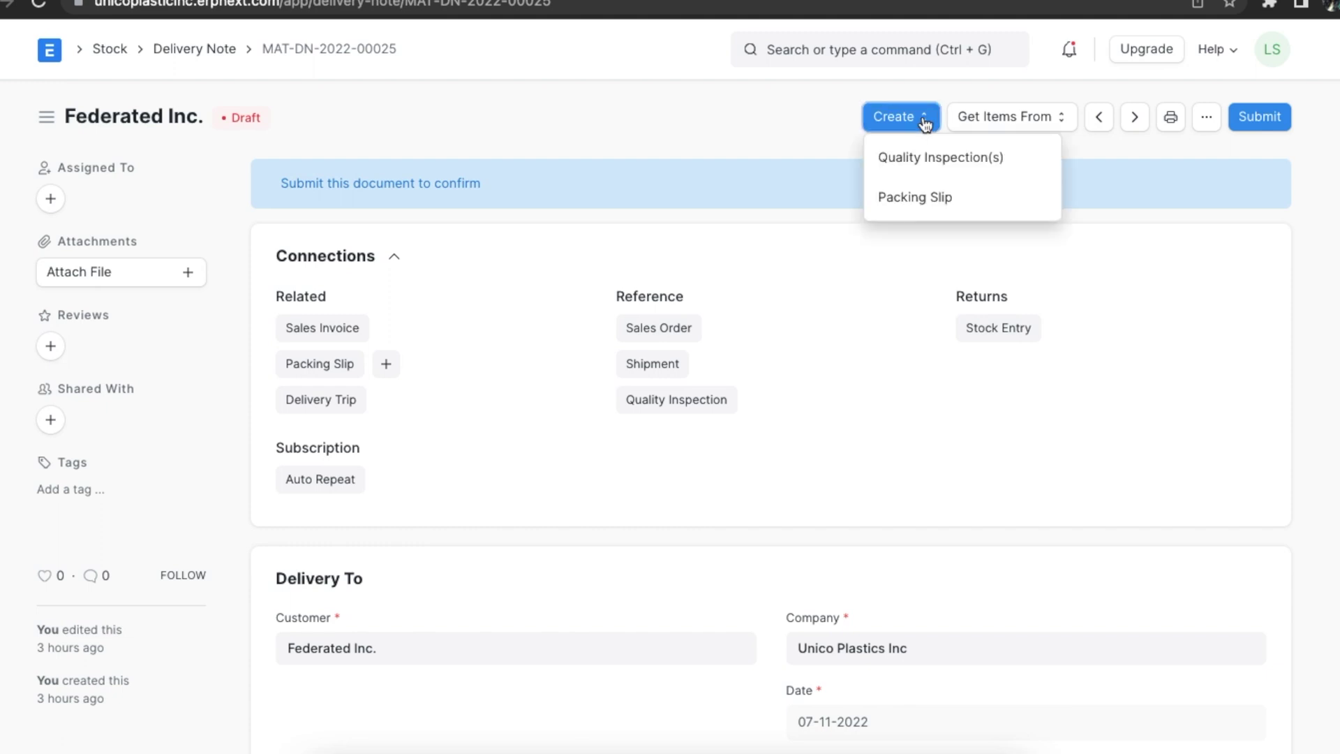
Create a packing slip from the delivery note with To Package No. 2.
click(978, 202)
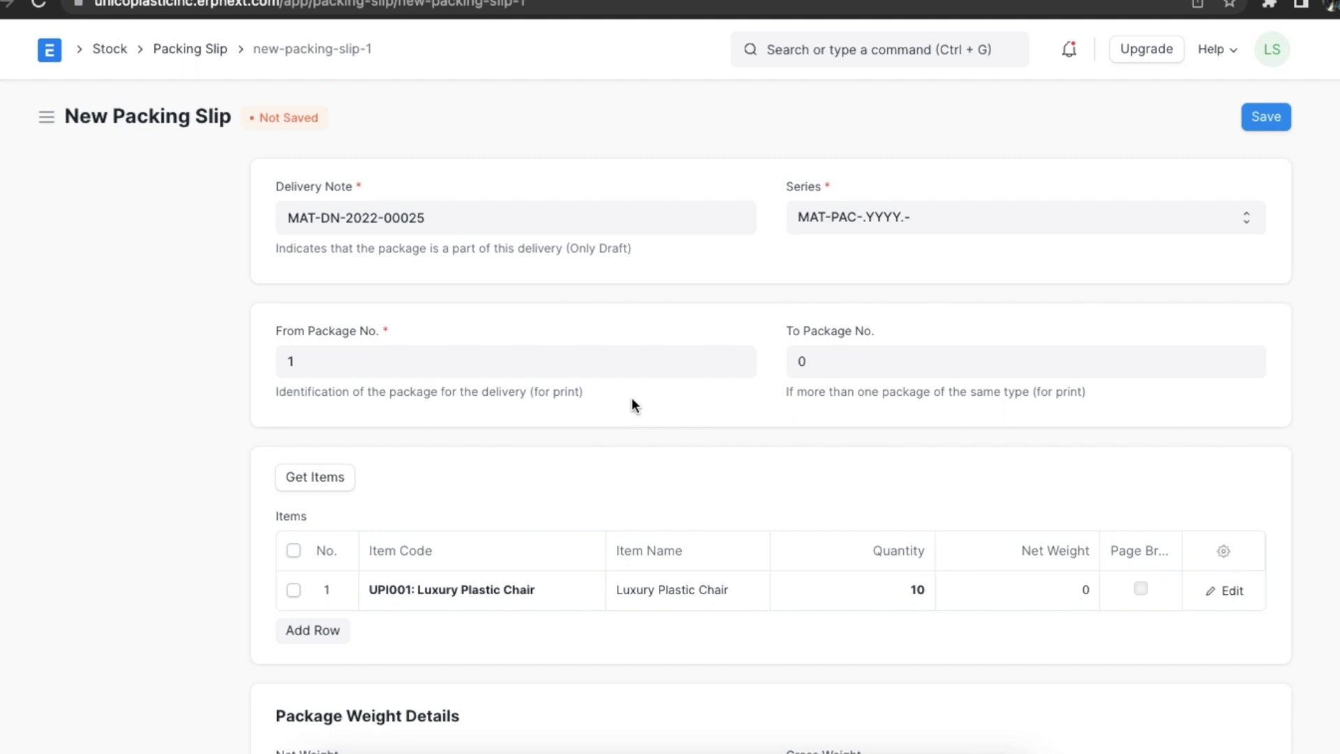
click(826, 358)
text(2)
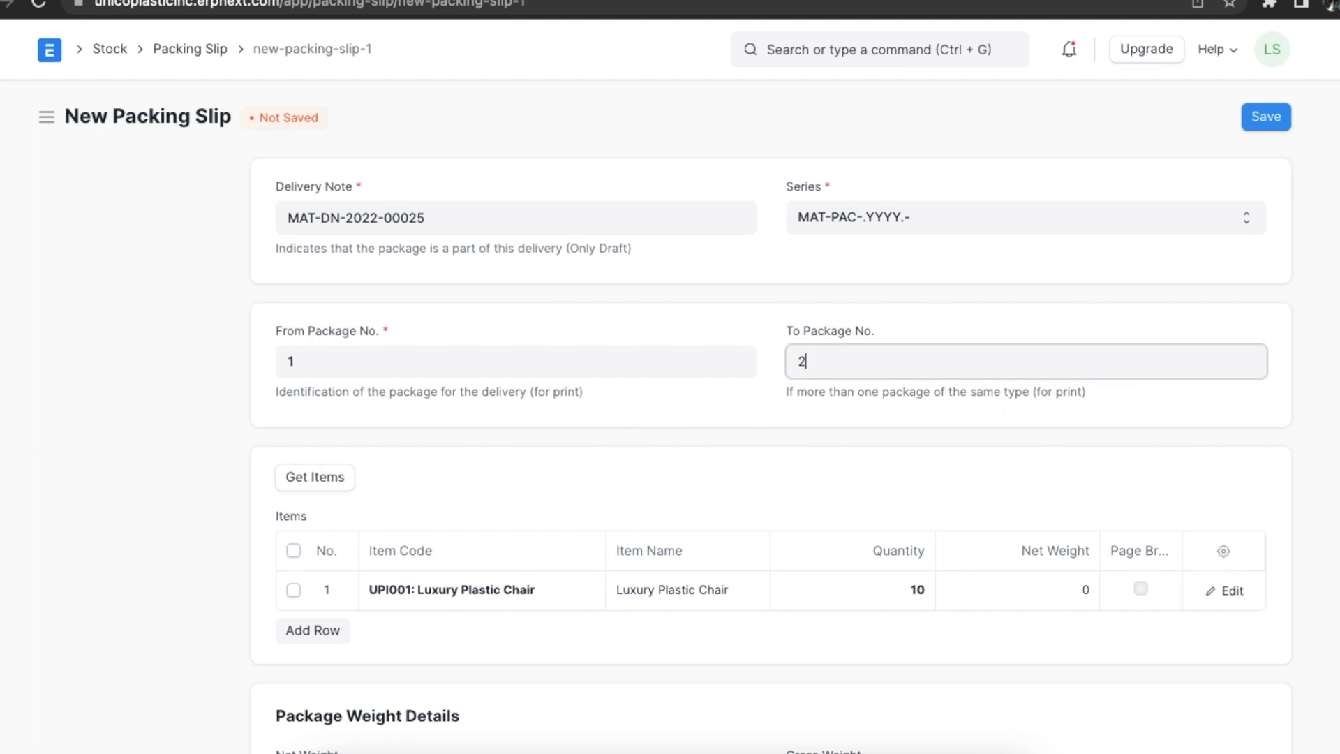
click(768, 431)
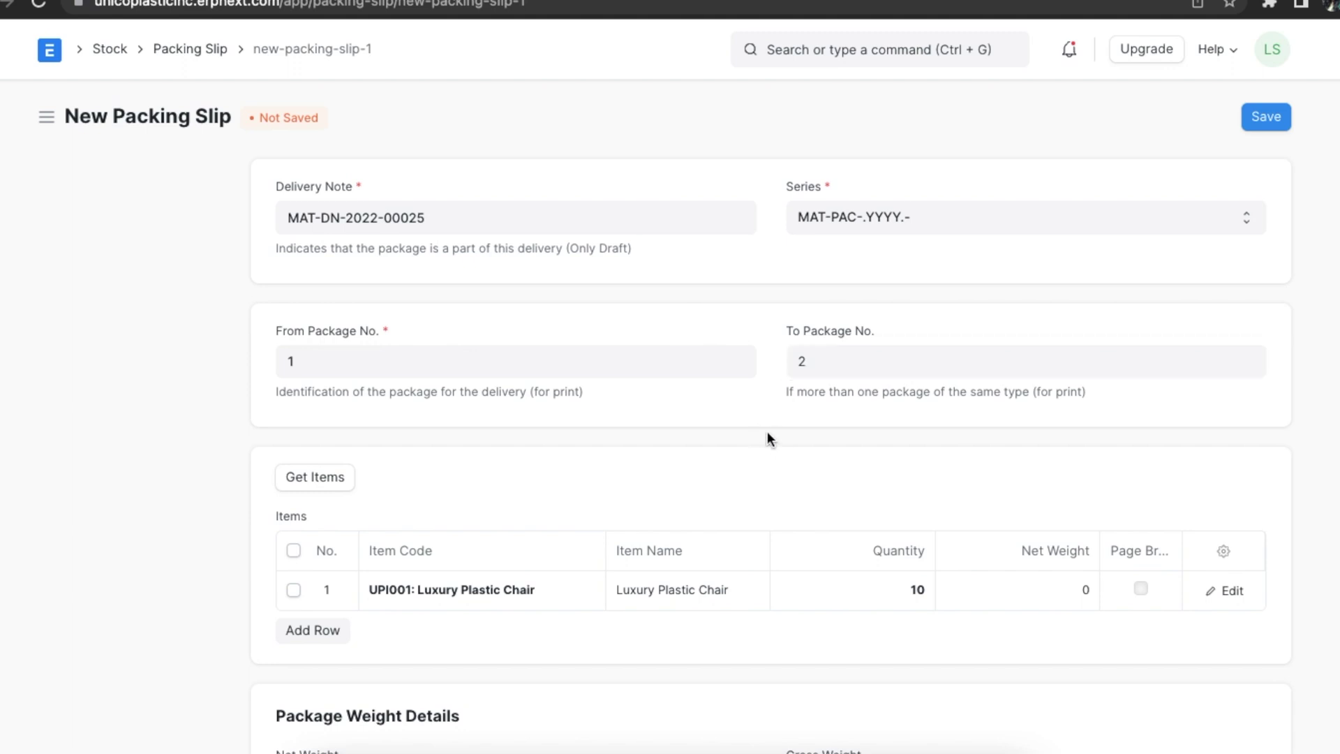
scroll(767, 500, down, 3)
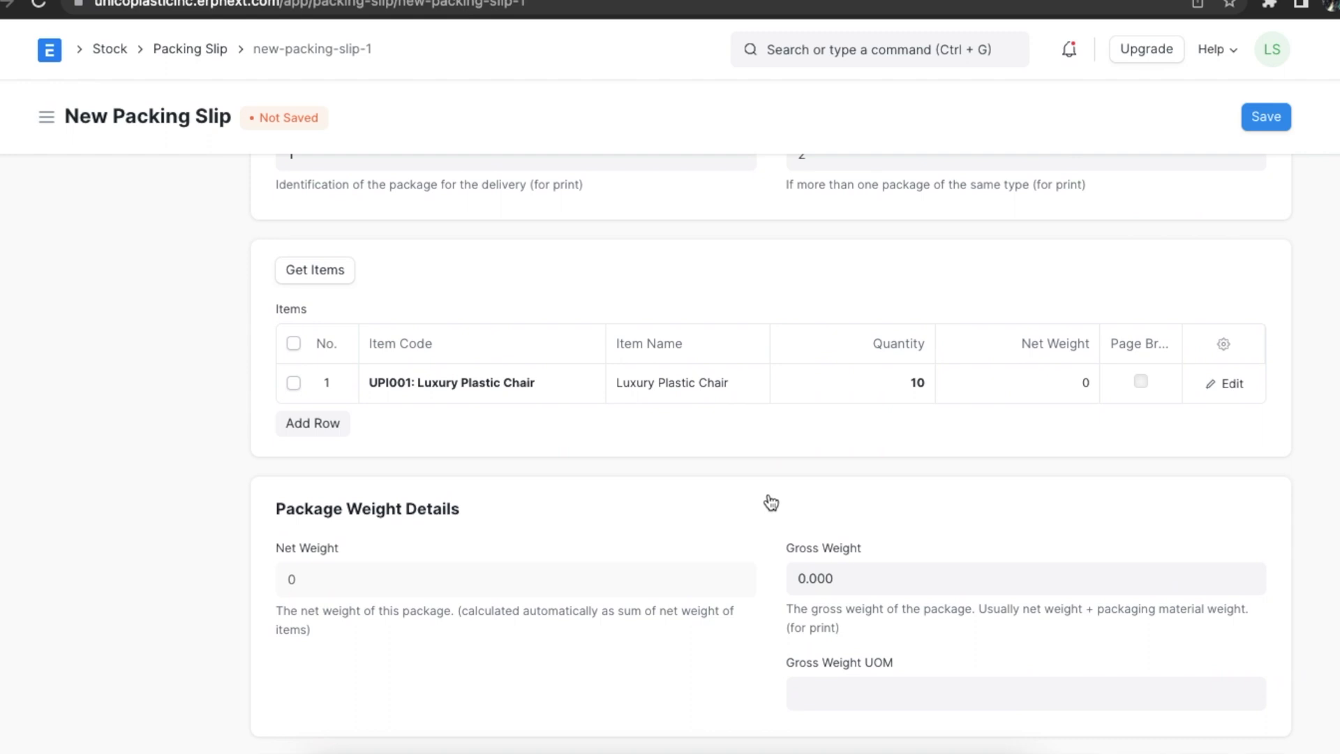
scroll(769, 501, down, 1)
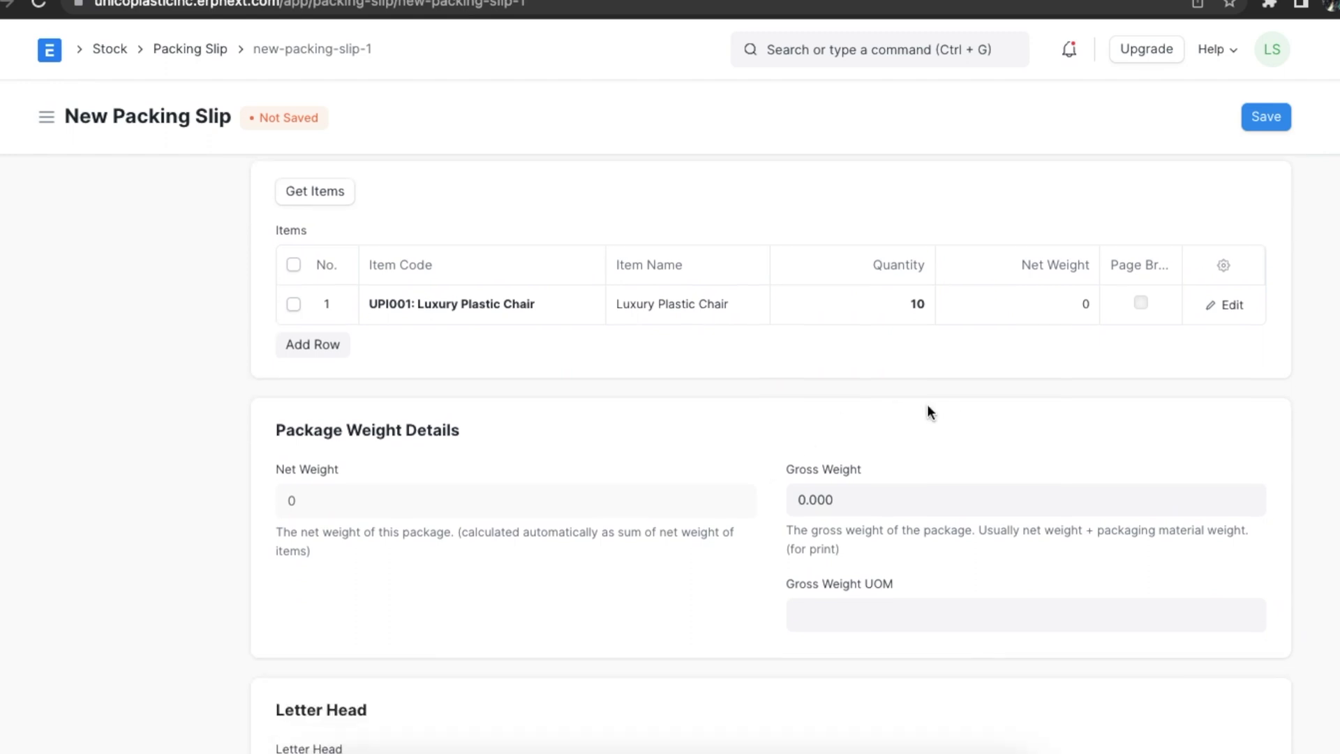
Give the chair row net weight 5 and quantity 2.
click(1041, 305)
key(ctrl+a)
key(BackSpace)
text(5)
click(898, 343)
double_click(896, 300)
text(2)
click(835, 370)
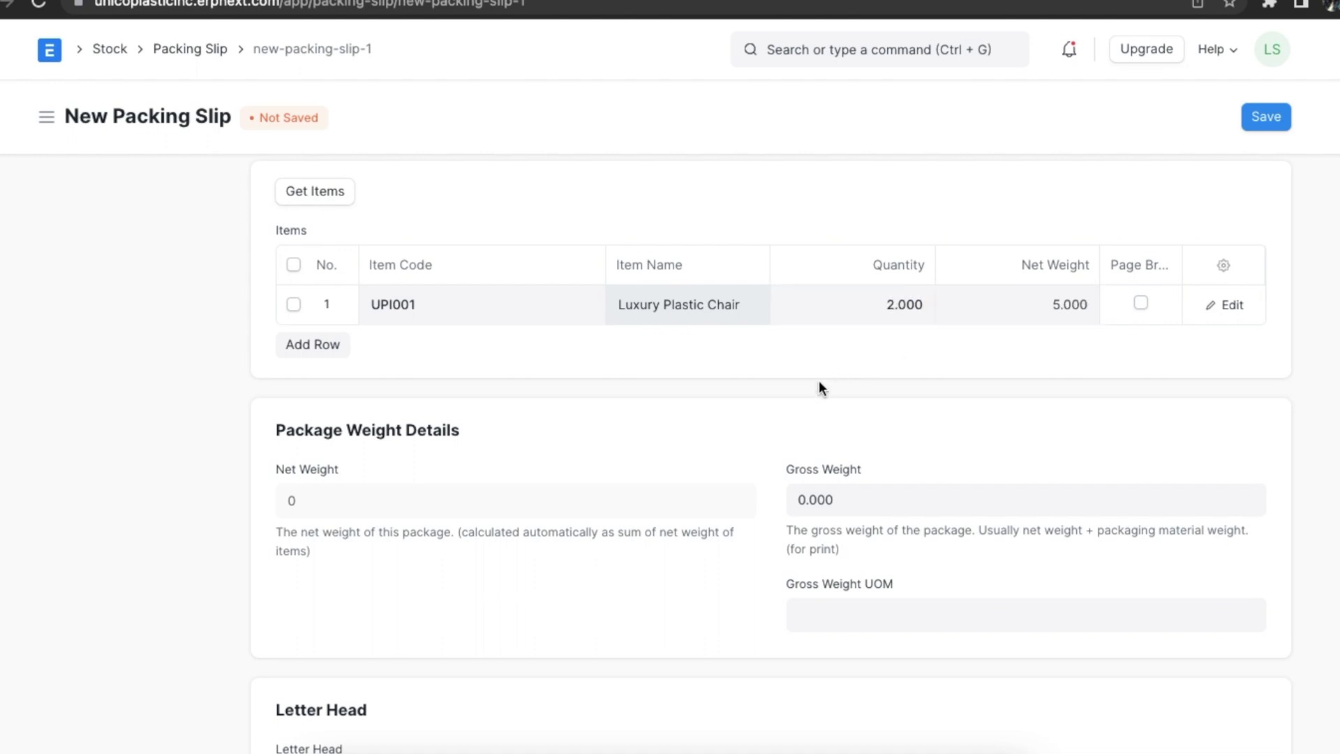
Set the gross weight unit to Nos and save the packing slip.
click(832, 619)
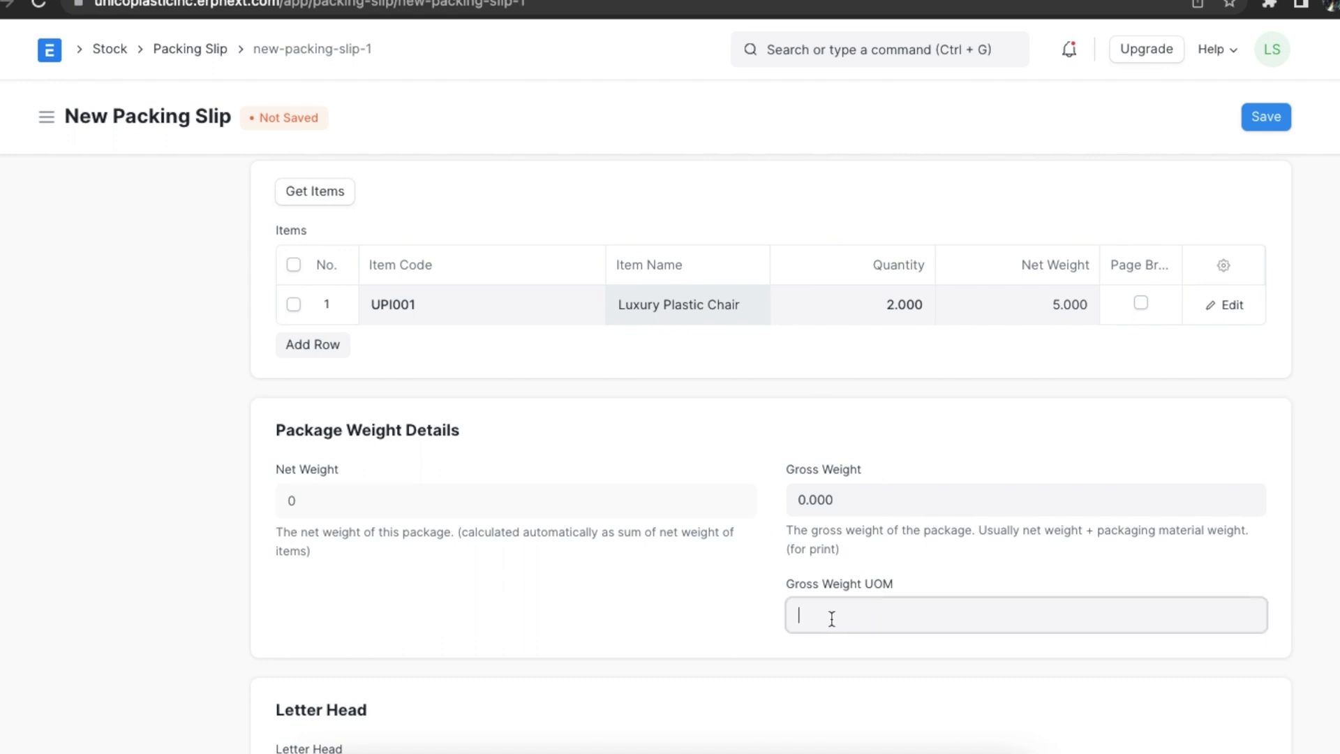
text(nos)
click(826, 671)
click(750, 576)
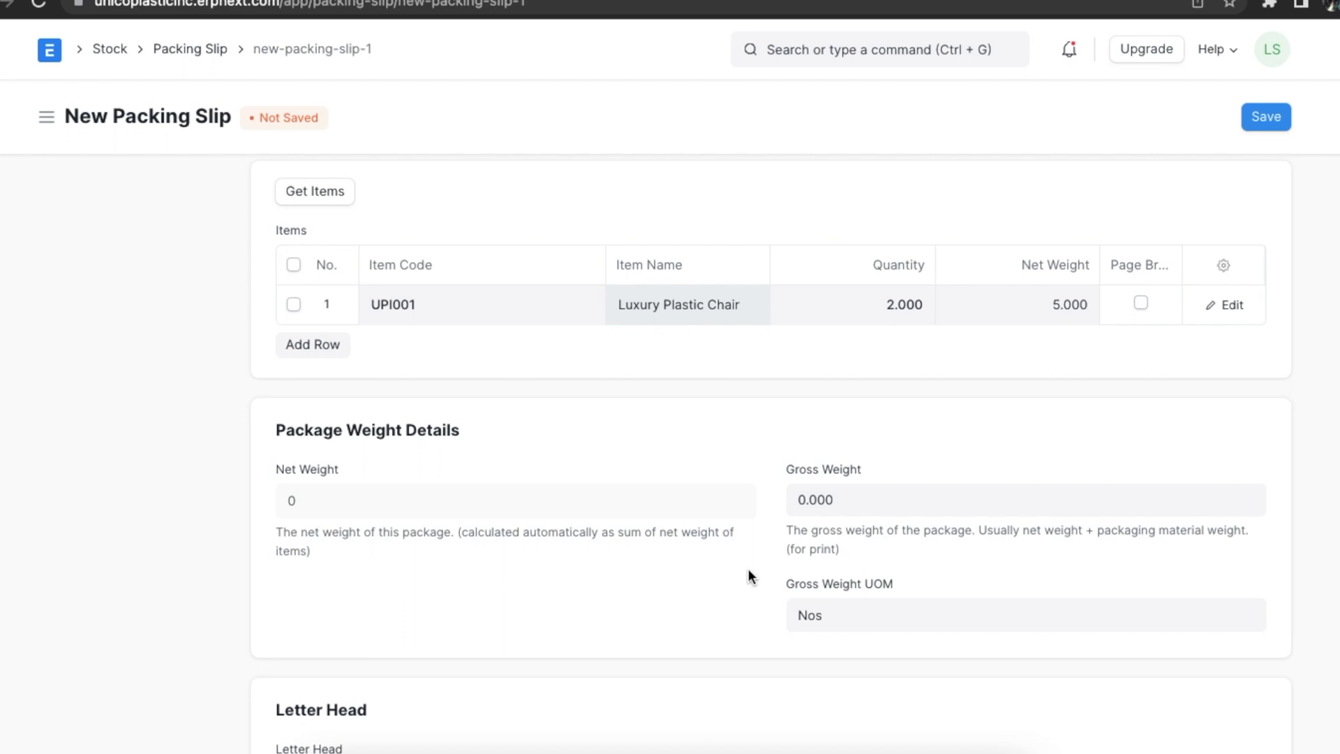
click(1267, 120)
Leave the letter head empty, then save and submit packing slip MAT-PAC-2022-00001.
scroll(784, 523, down, 6)
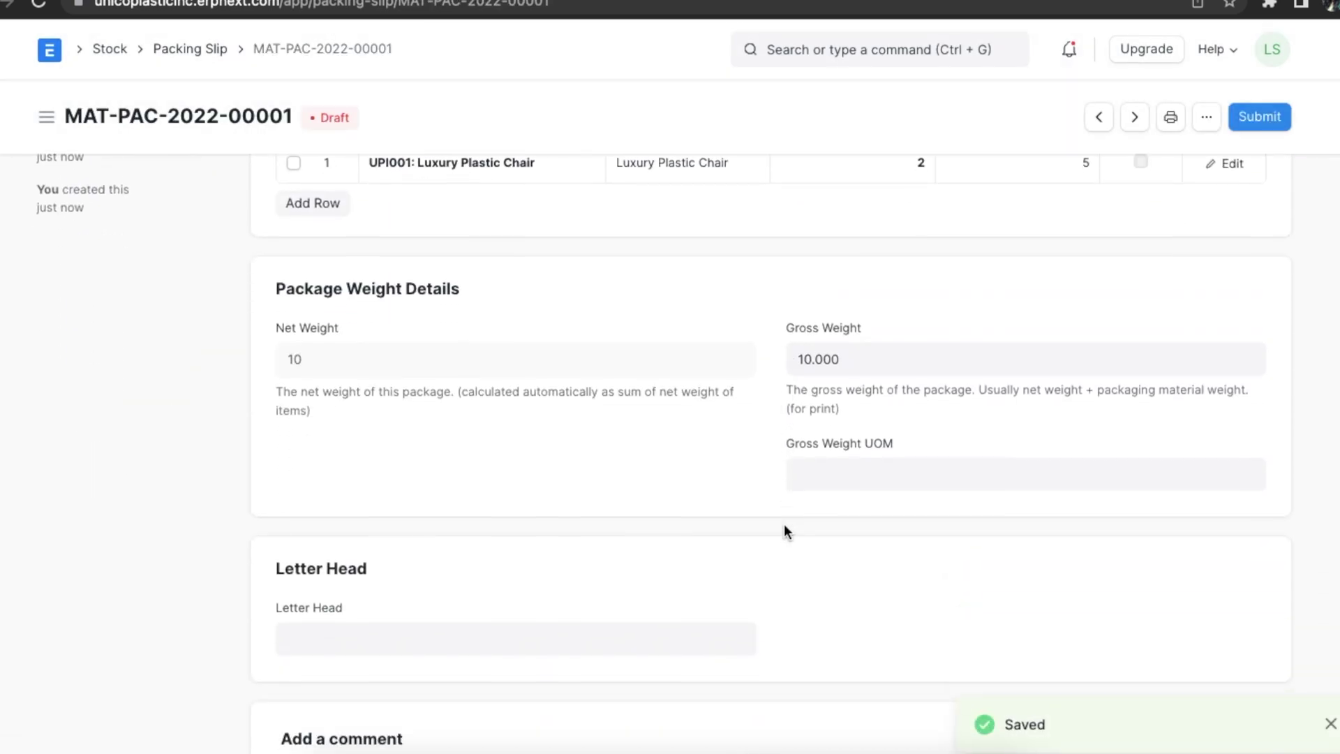
scroll(784, 530, down, 2)
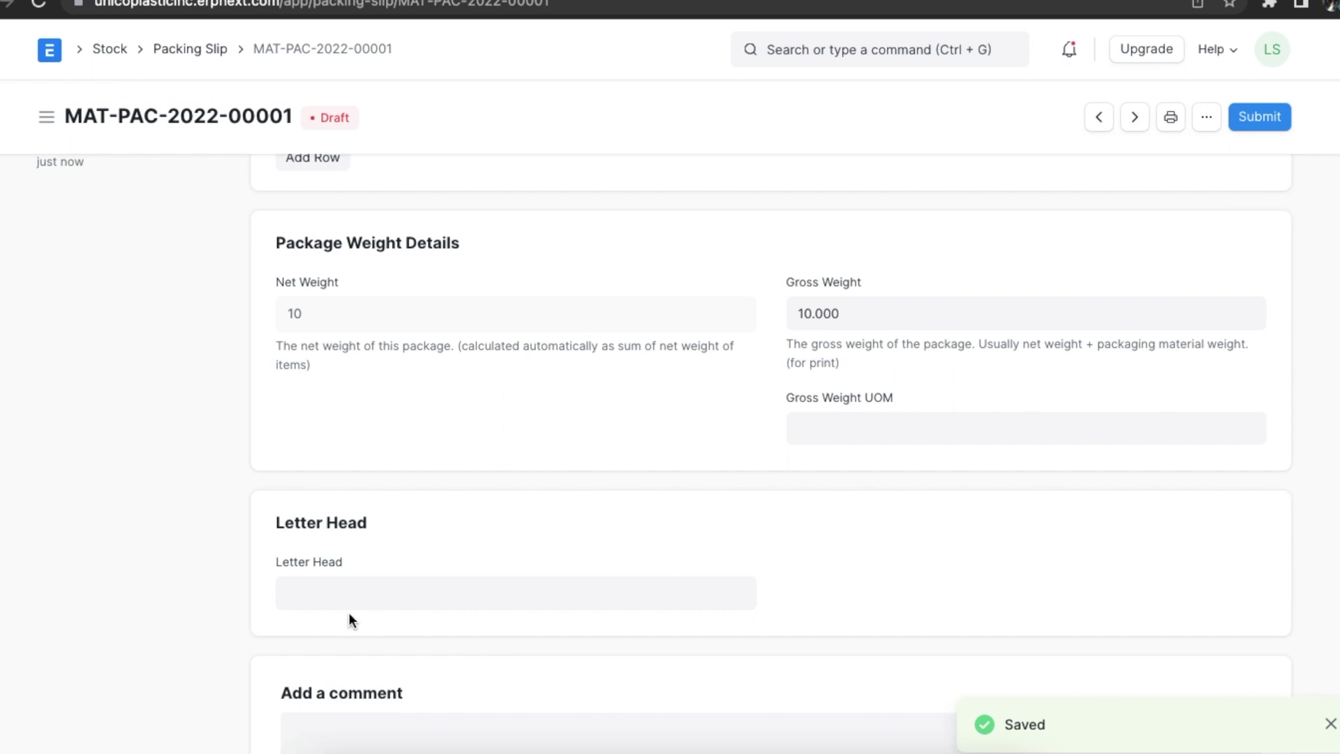
click(403, 594)
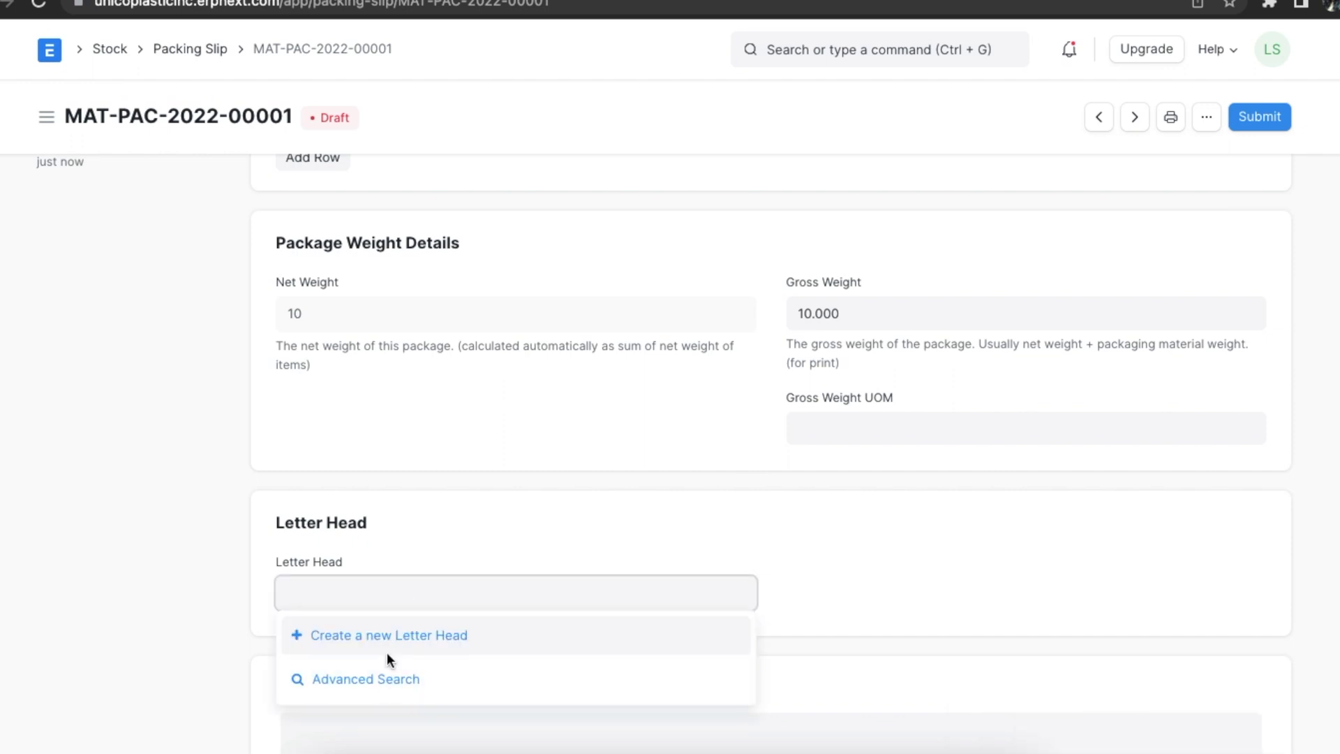
click(412, 551)
scroll(935, 437, up, 10)
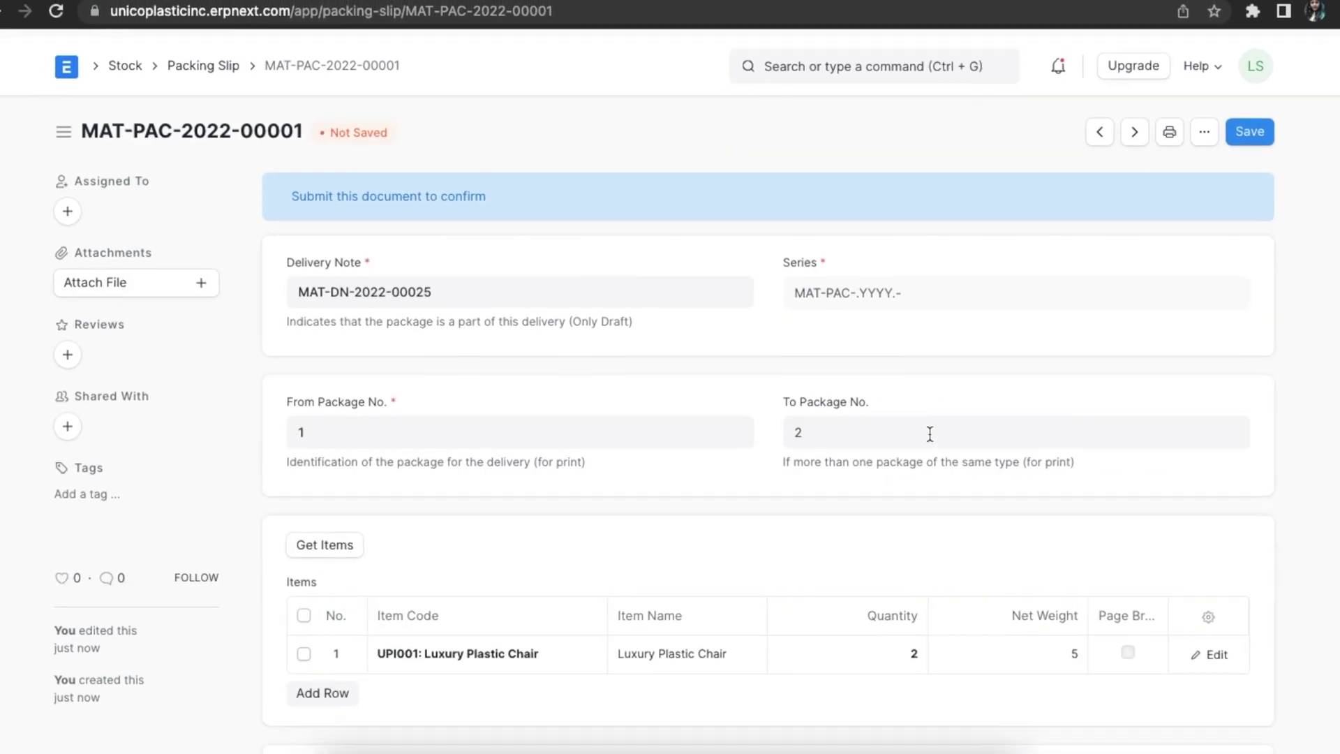
click(1230, 133)
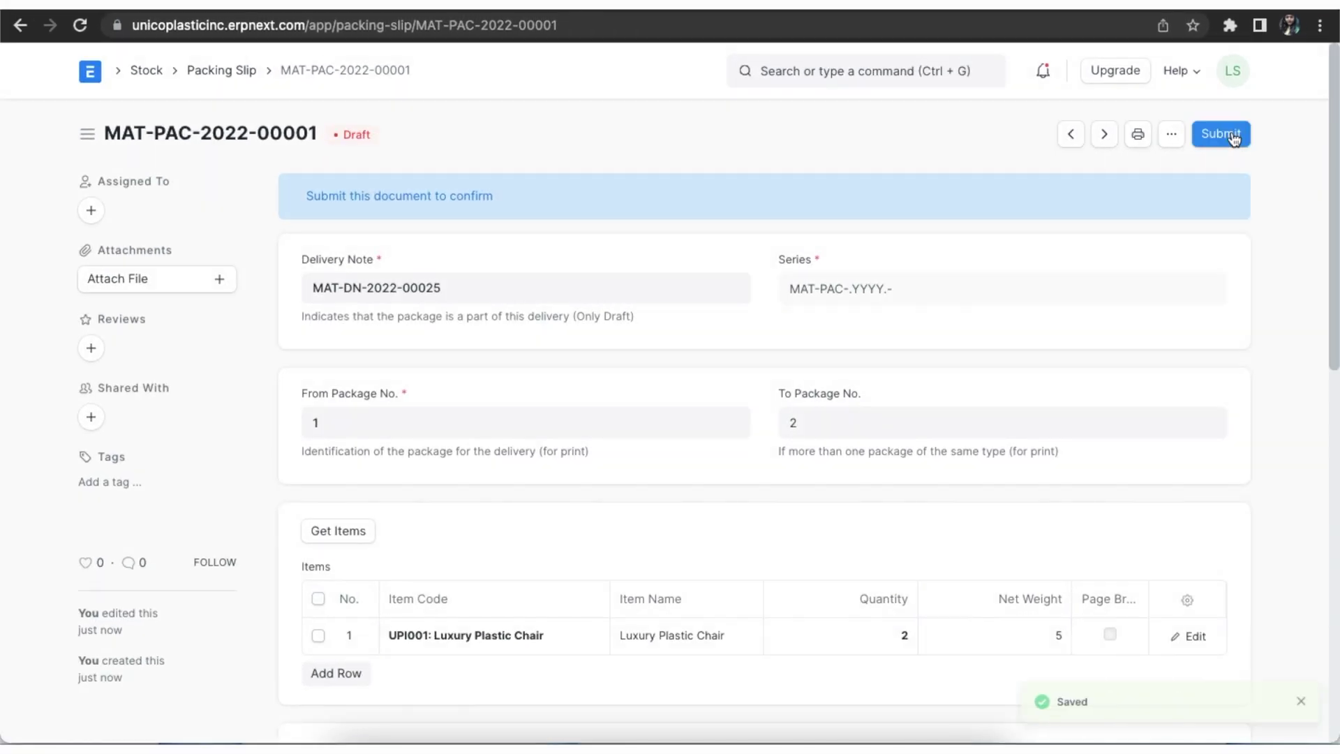
click(1232, 136)
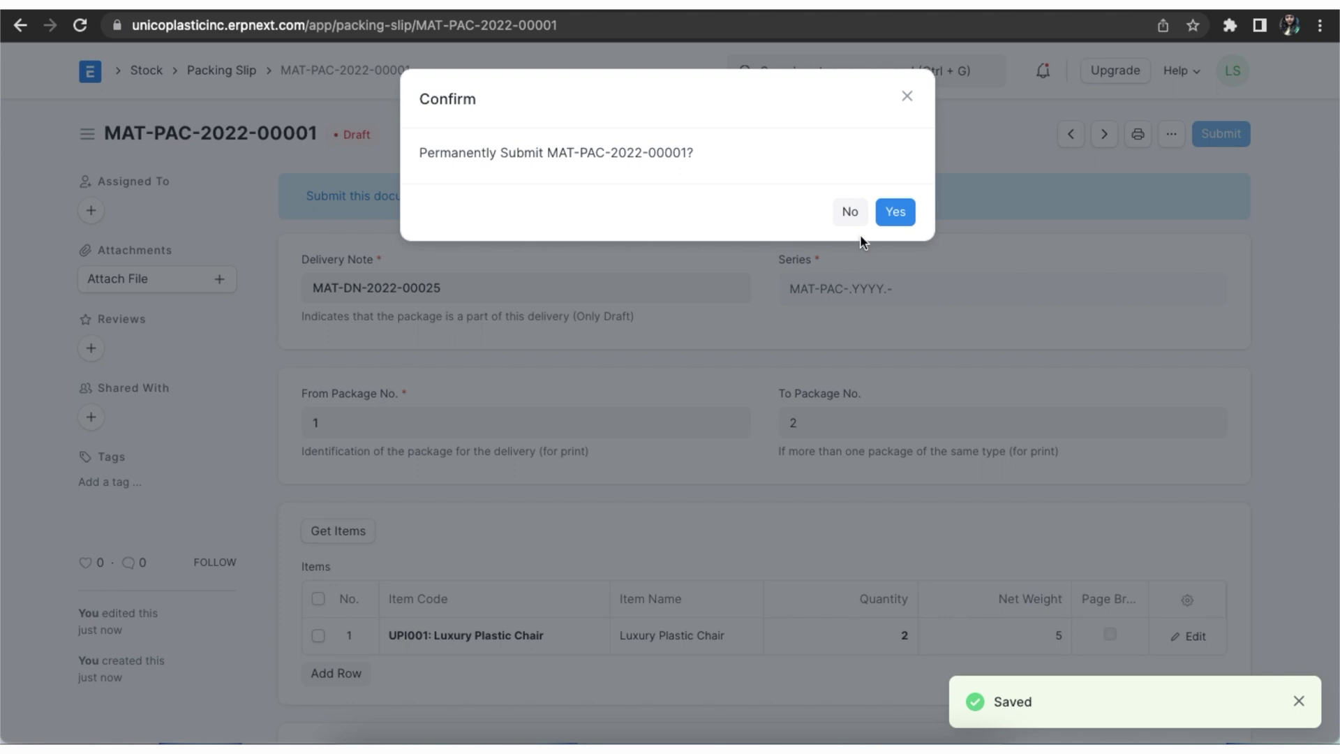
click(897, 213)
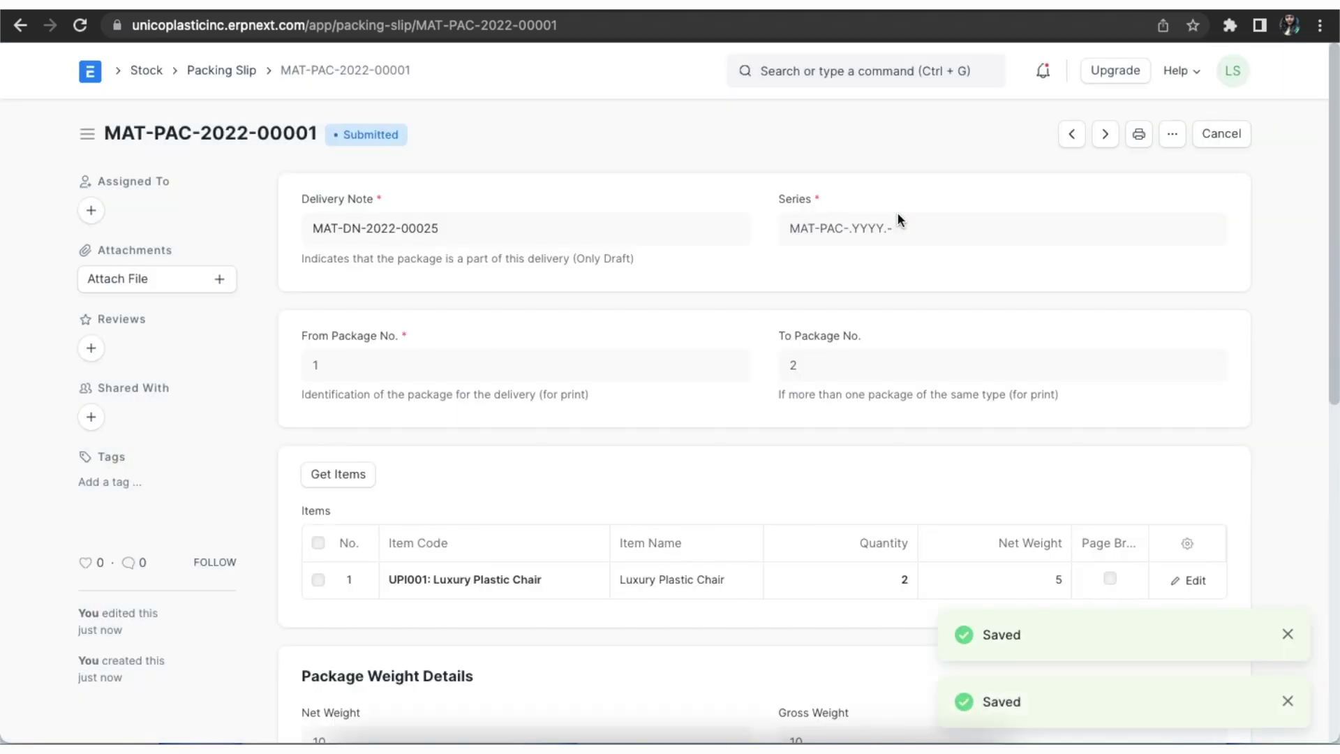
Create a new packing slip from the Packing Slip list, linked to delivery note MAT-DN-2022-00010.
click(871, 67)
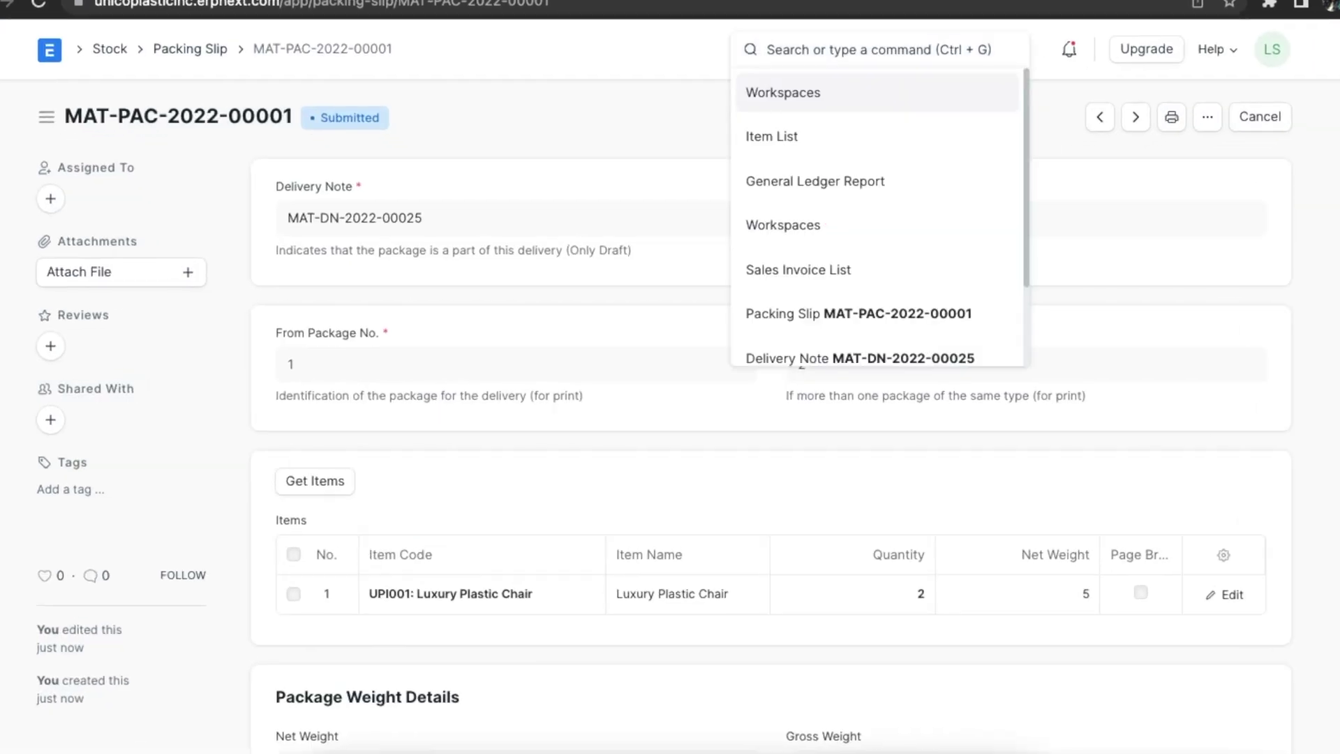
text(packing sl)
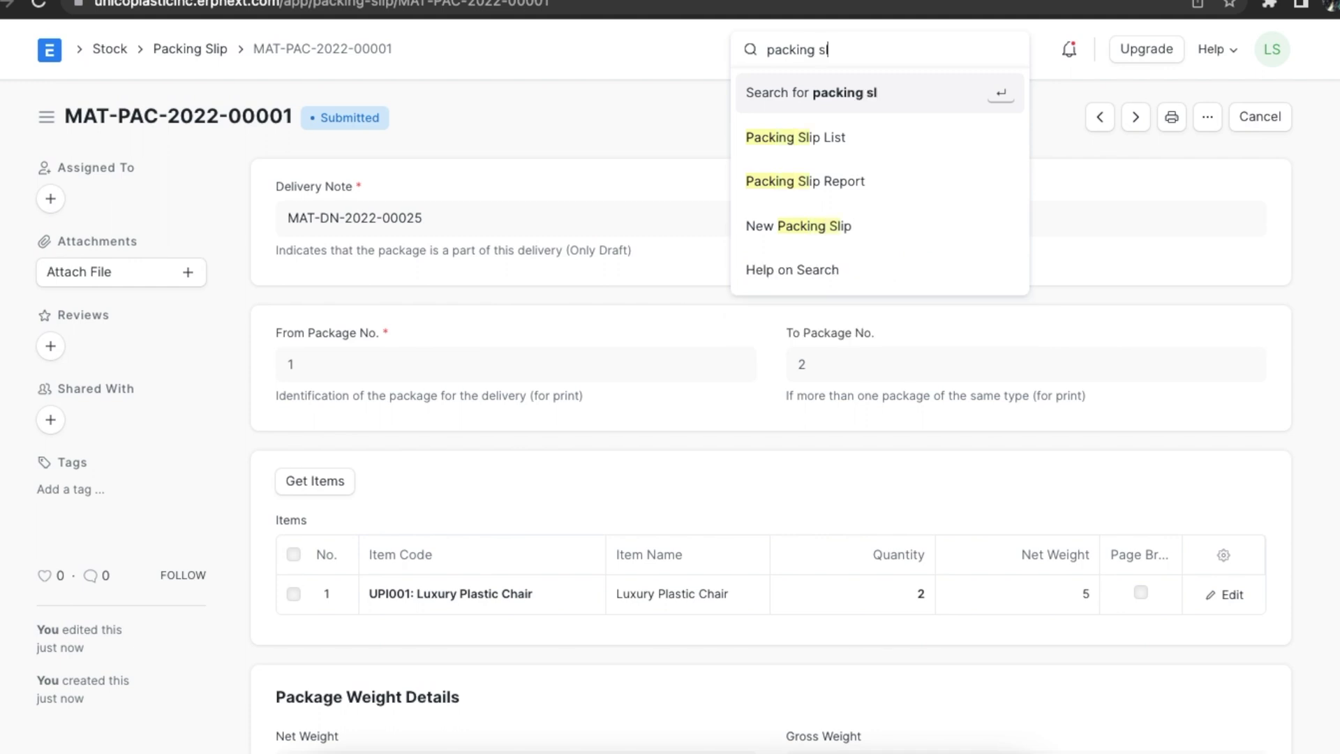
click(886, 139)
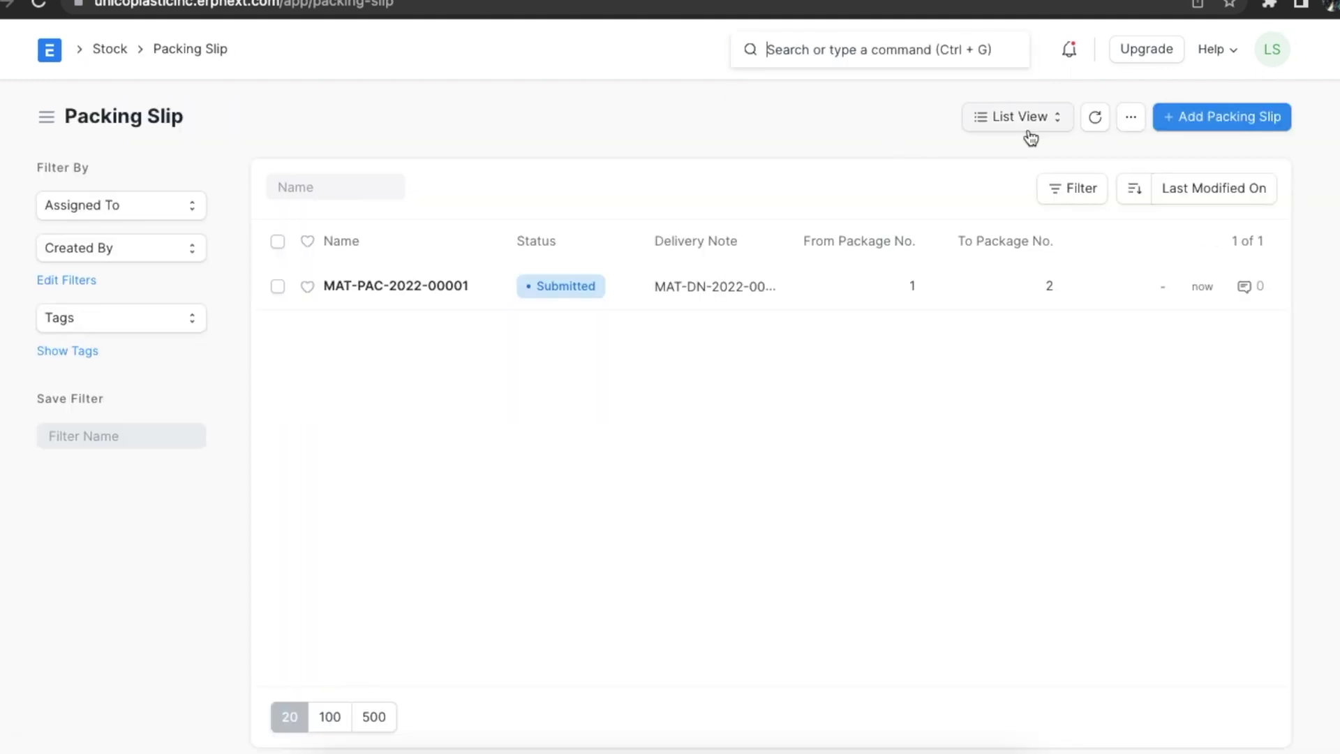
click(1194, 119)
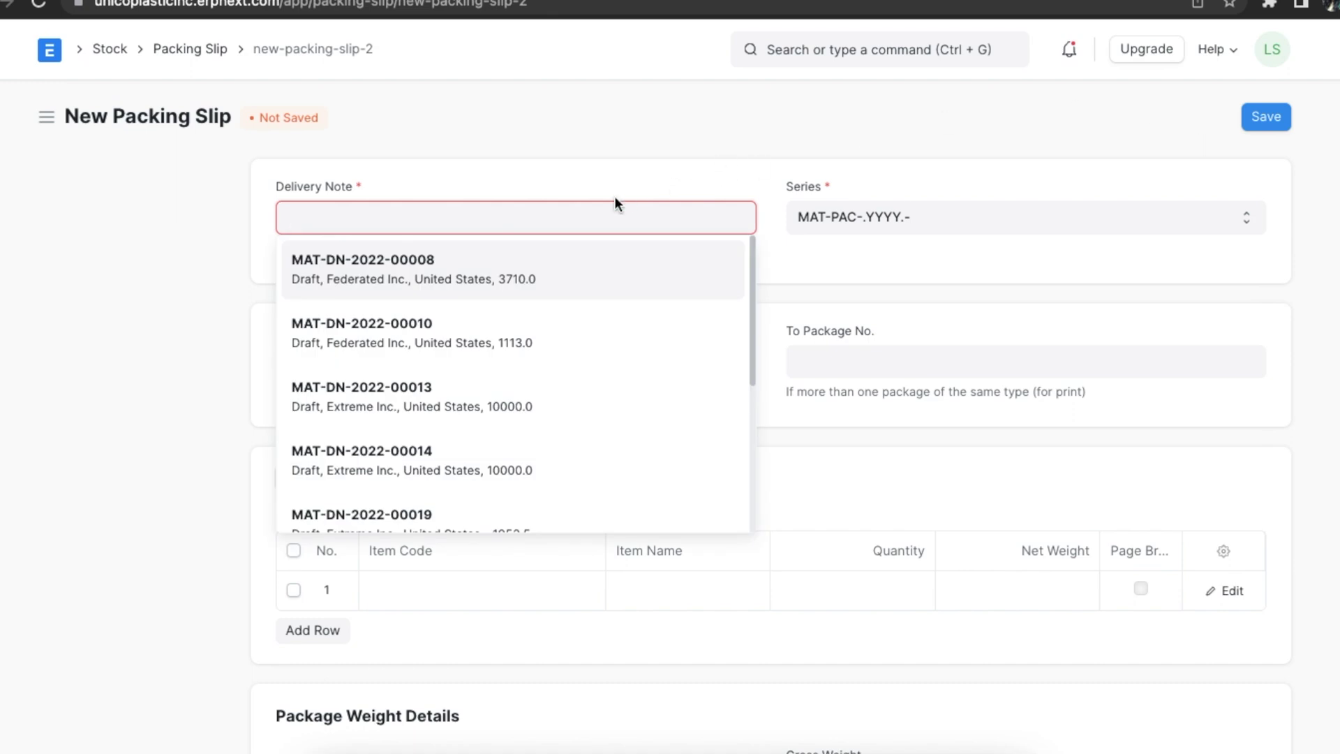
click(578, 341)
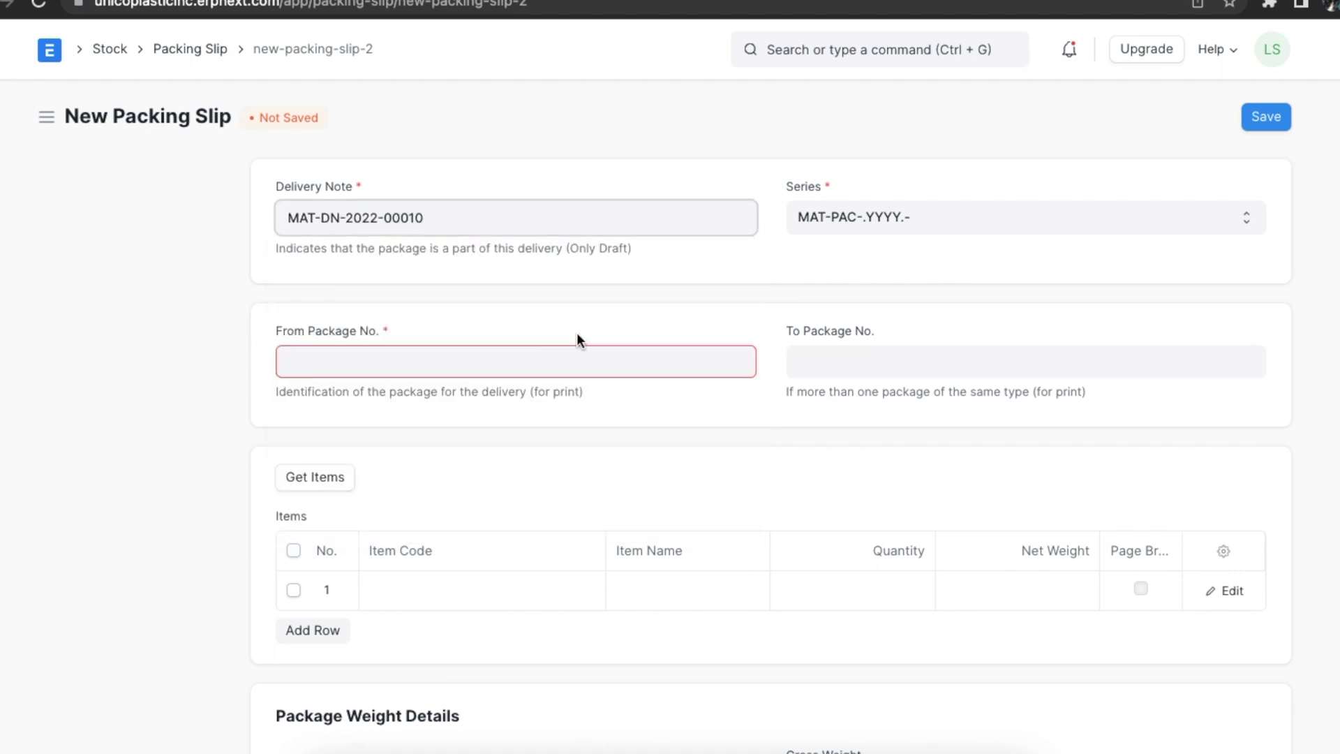